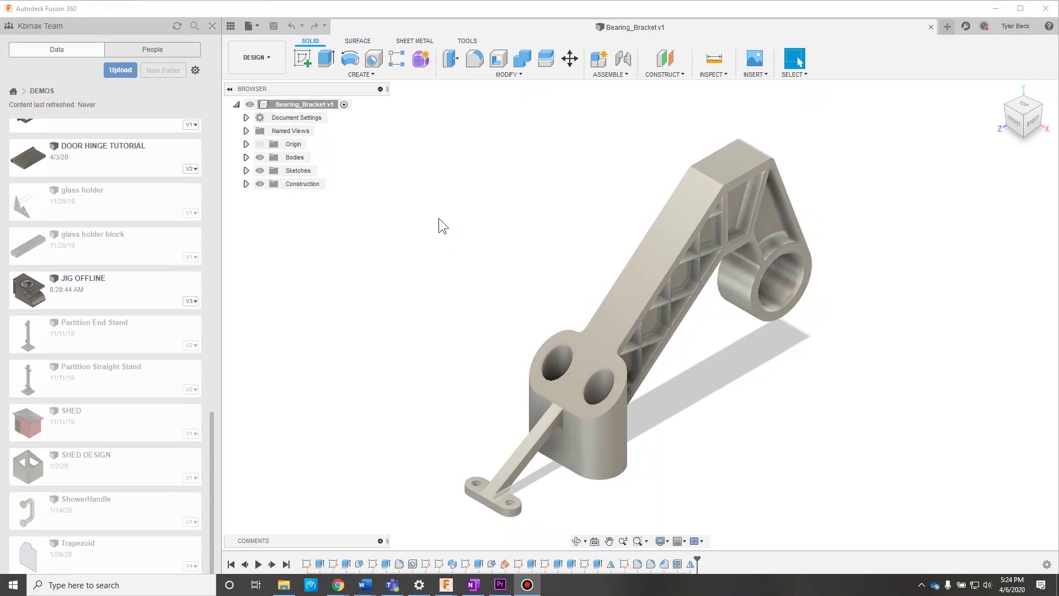
# - Close the Data Panel, pan and orbit the Bearing_Bracket, and check its connection status
pyautogui.moveTo(506, 303); pyautogui.dragTo(439, 285, button='middle')
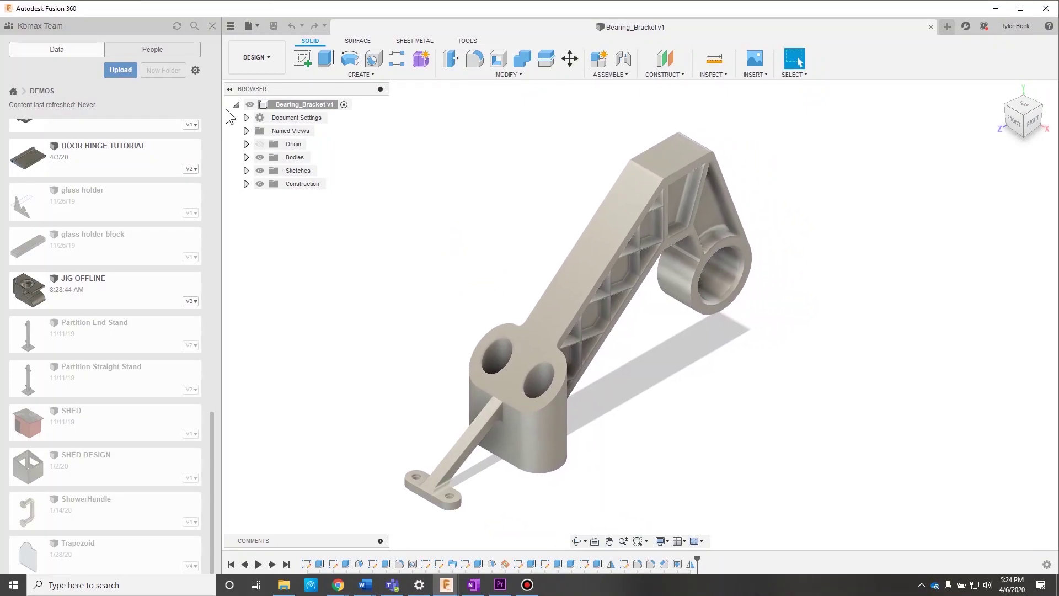
pyautogui.click(212, 25)
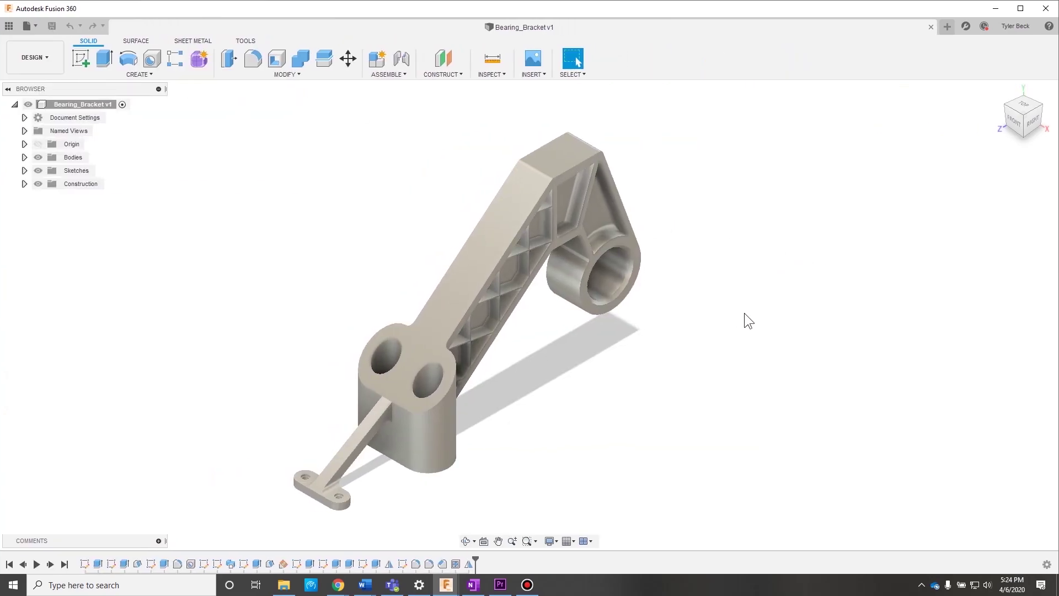
pyautogui.keyDown('shift'); pyautogui.moveTo(707, 402); pyautogui.dragTo(700, 382, button='middle'); pyautogui.keyUp('shift')
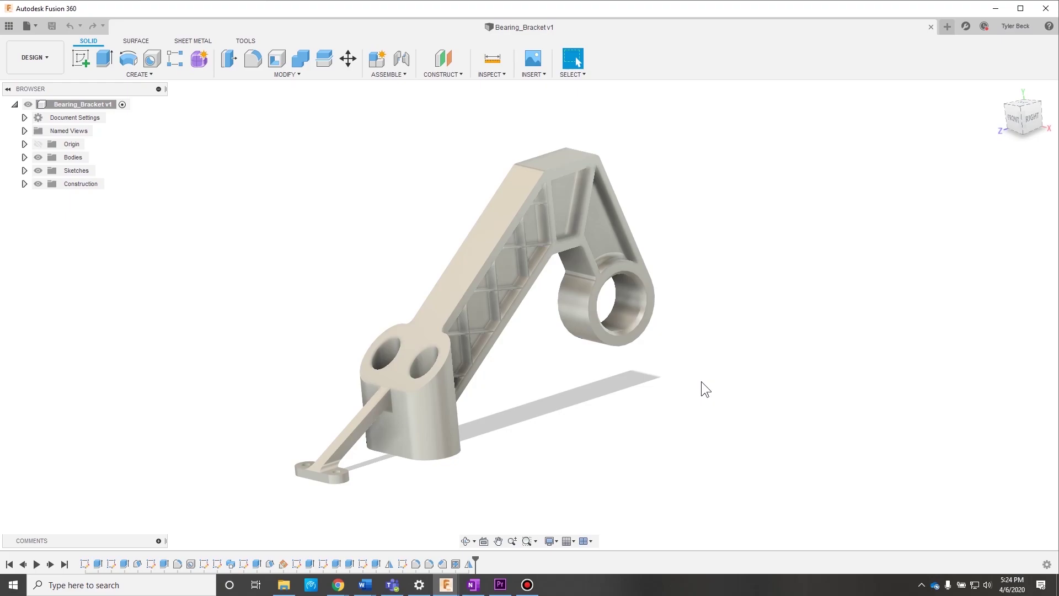
pyautogui.click(983, 28)
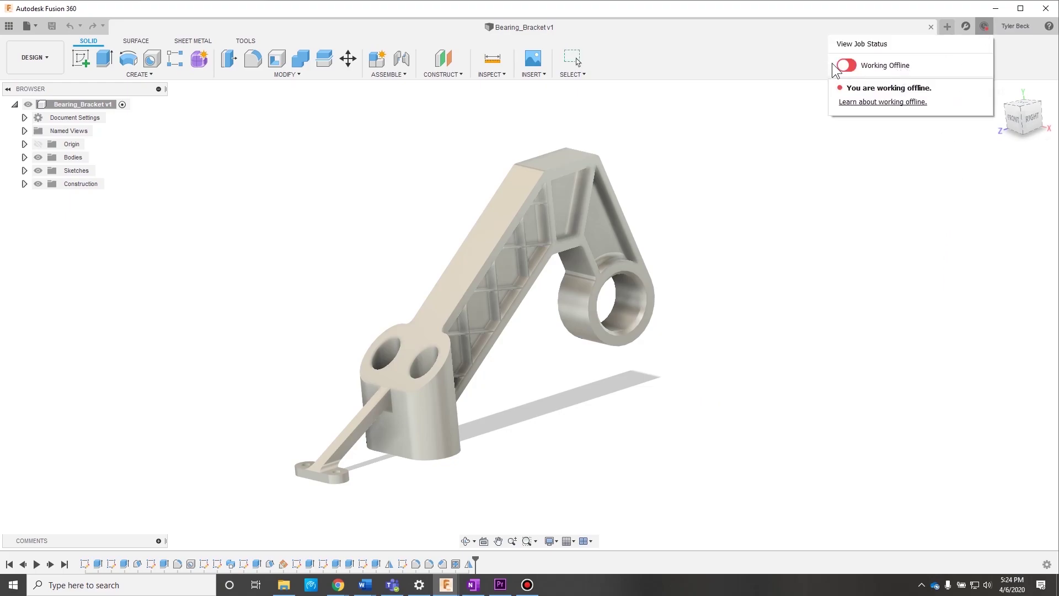
# - Toggle the Job Status connection between online and offline, then open the 'Learn about working offline' help article
pyautogui.click(818, 118)
pyautogui.click(983, 26)
pyautogui.click(852, 66)
pyautogui.click(849, 65)
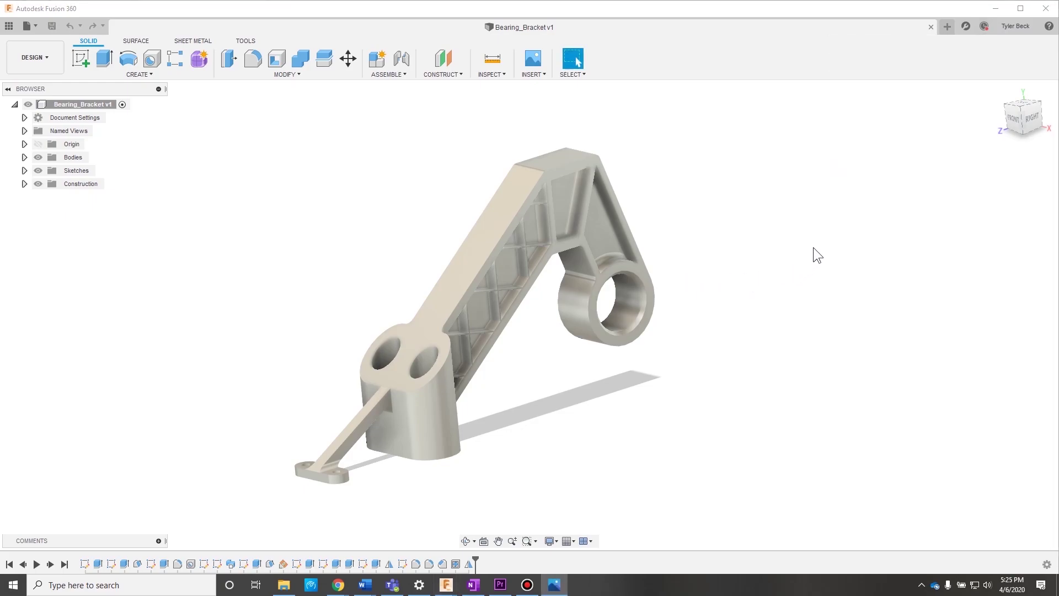
pyautogui.click(986, 26)
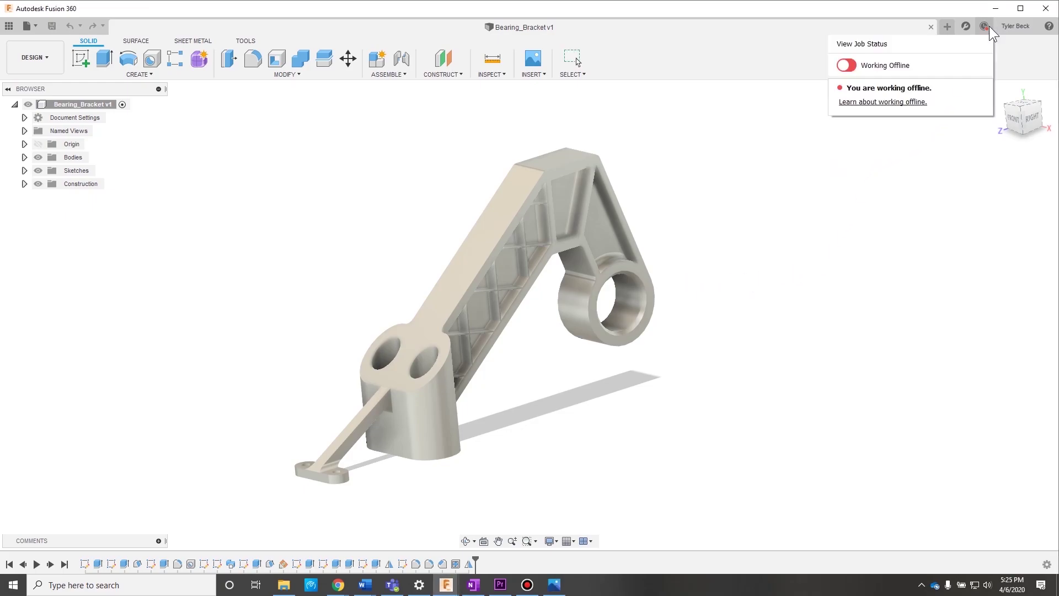
pyautogui.click(869, 101)
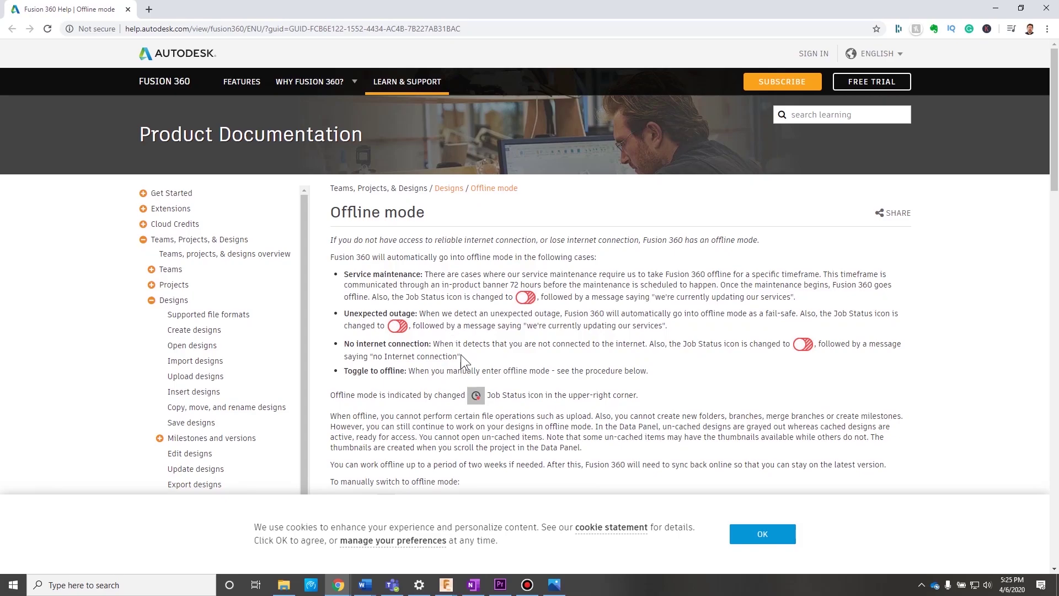
pyautogui.scroll(-4, 469, 362)
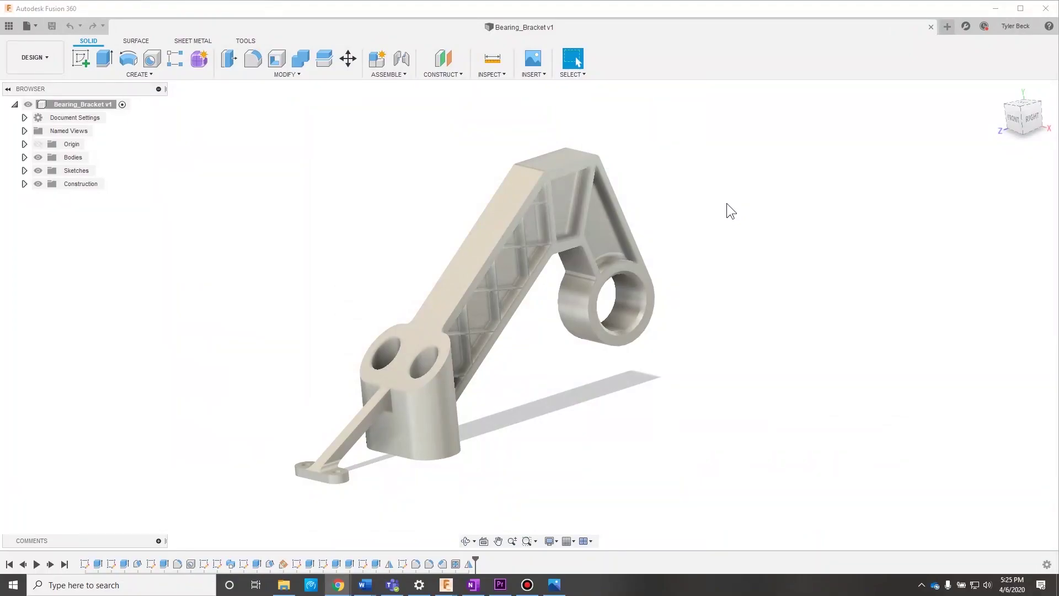
# - Review the session's offline status in the Job Status panel, closing and reopening it
pyautogui.click(985, 27)
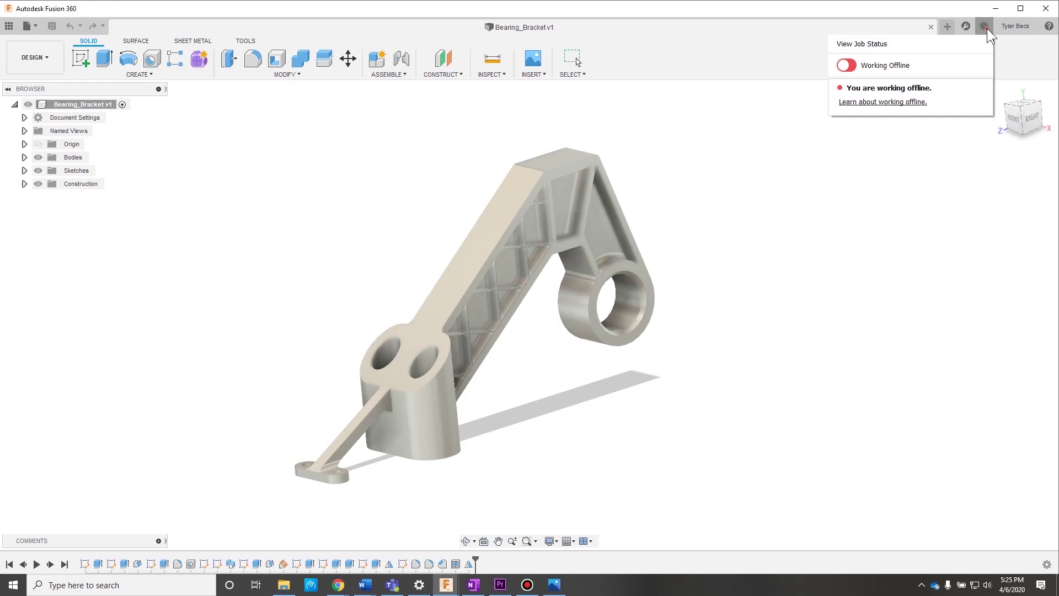
pyautogui.click(915, 226)
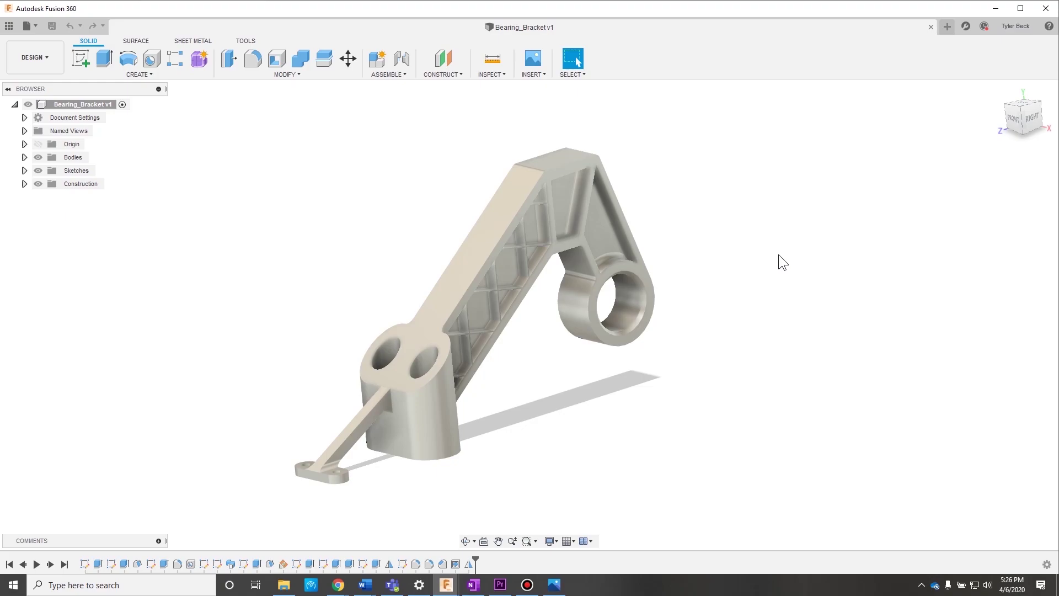
pyautogui.click(984, 28)
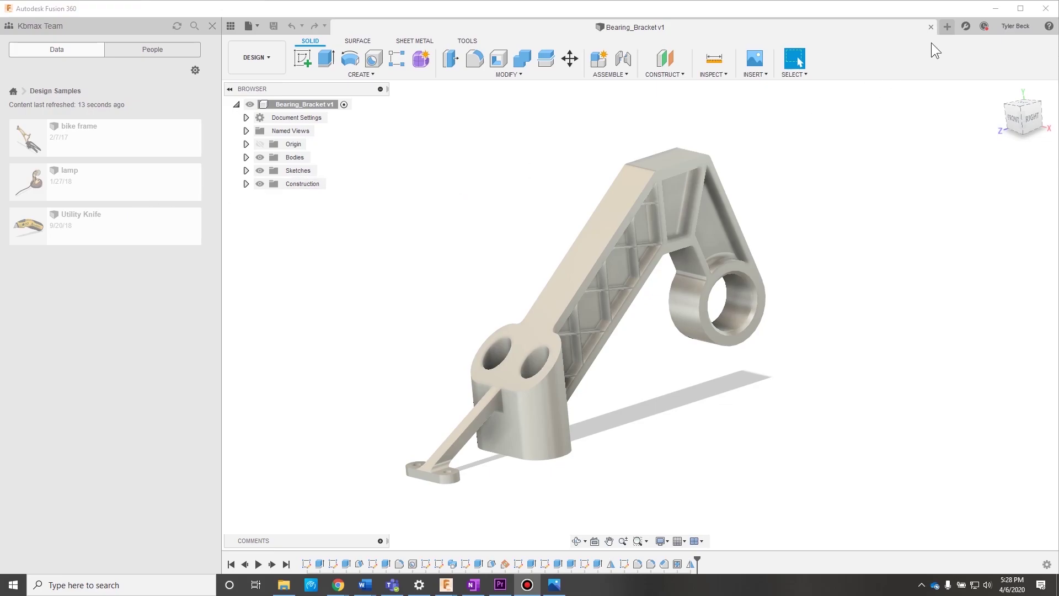
# - Switch Job Status to Working Online and open the lamp sample design
pyautogui.click(982, 26)
pyautogui.click(846, 65)
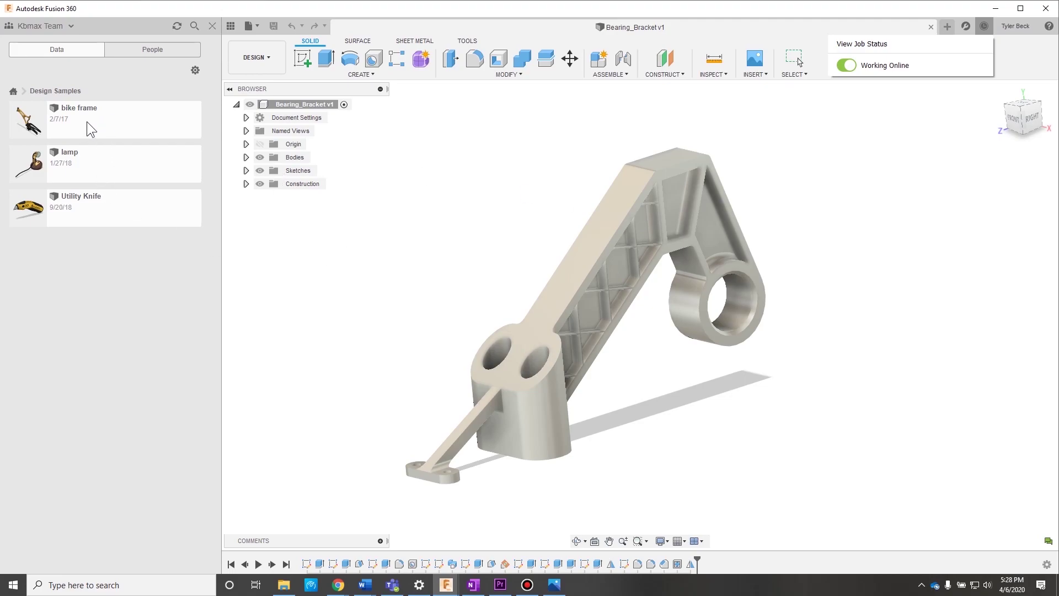
pyautogui.click(89, 153)
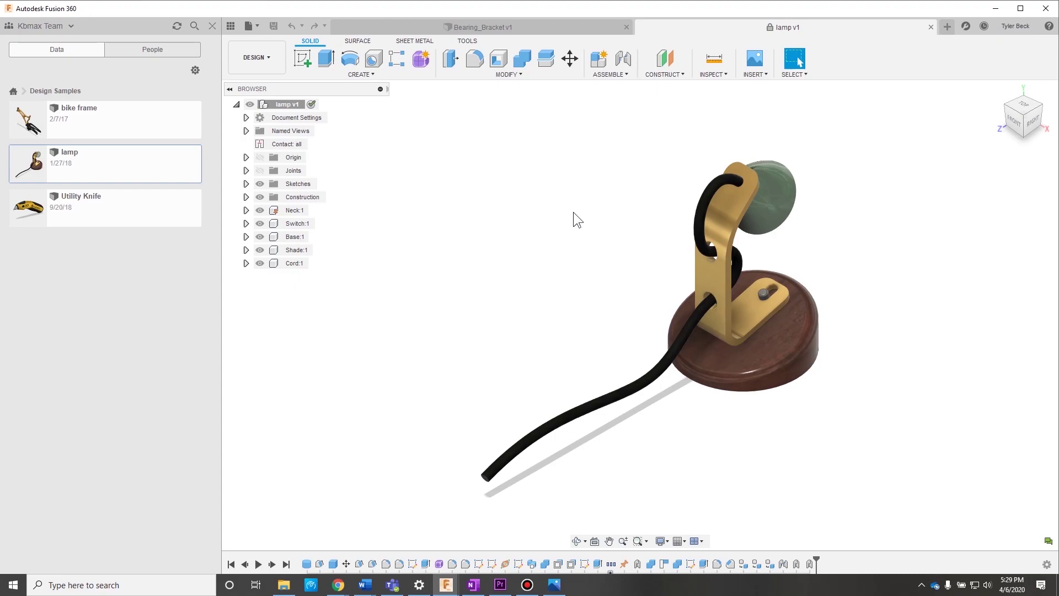
# - Switch back to Working Offline and close the lamp v1 tab
pyautogui.click(983, 26)
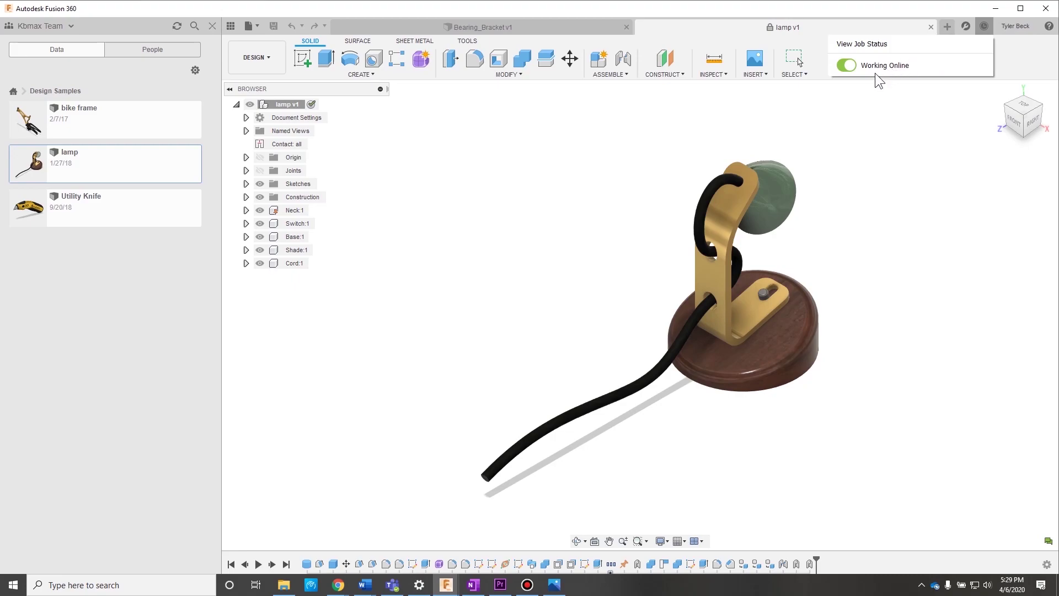
pyautogui.click(846, 65)
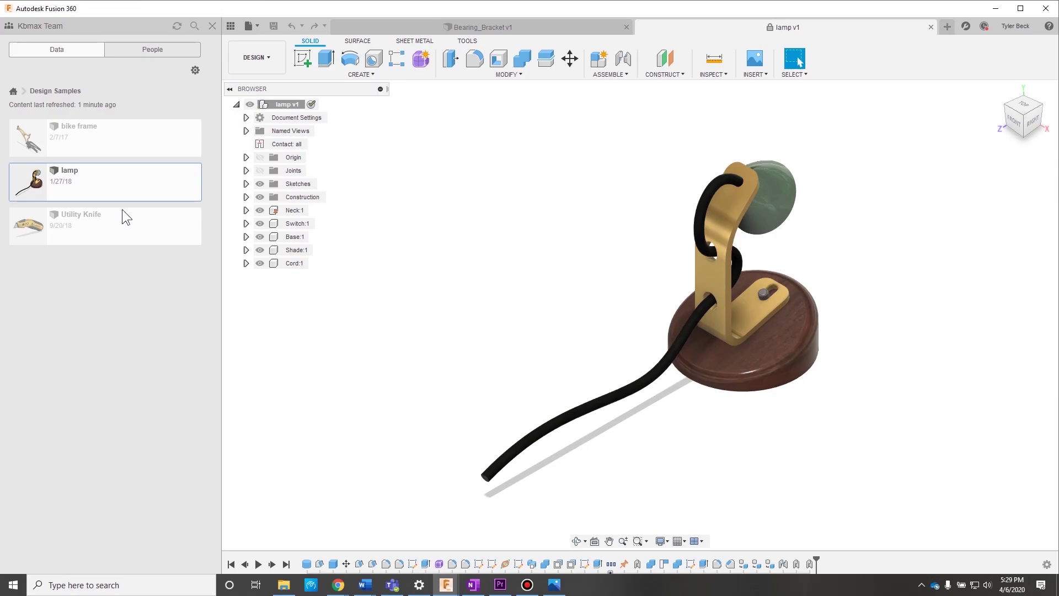
pyautogui.click(931, 27)
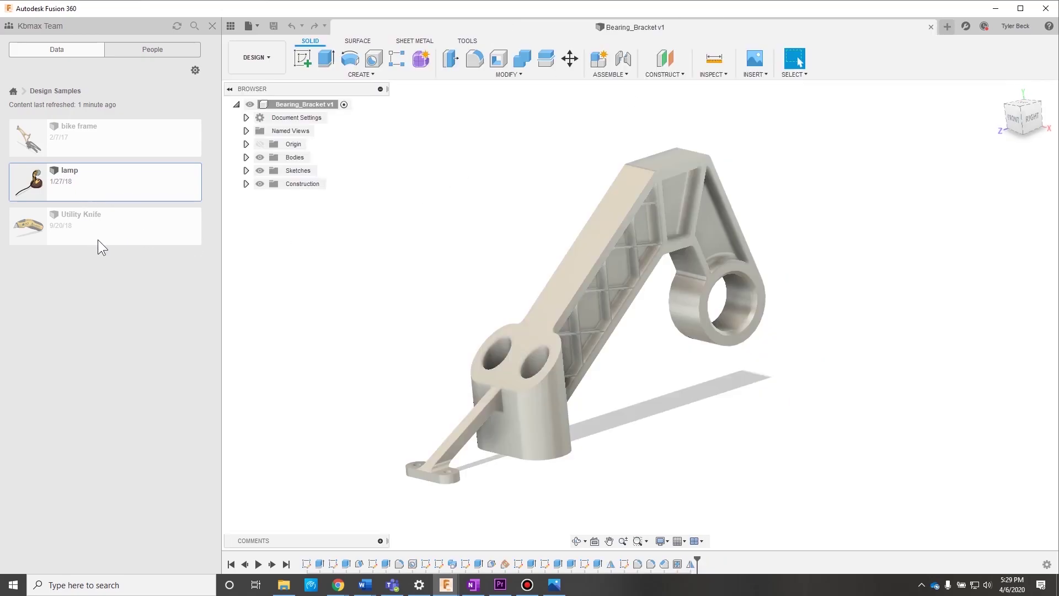
# - Open the lamp sample and cache the Tech & Espresso project for offline use
pyautogui.doubleClick(122, 186)
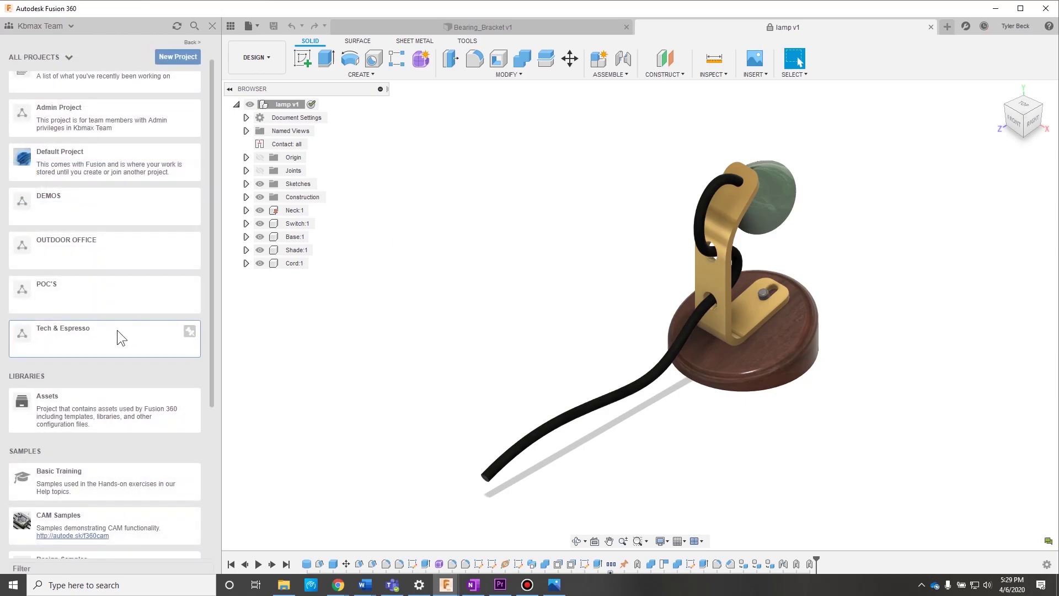
pyautogui.rightClick(112, 333)
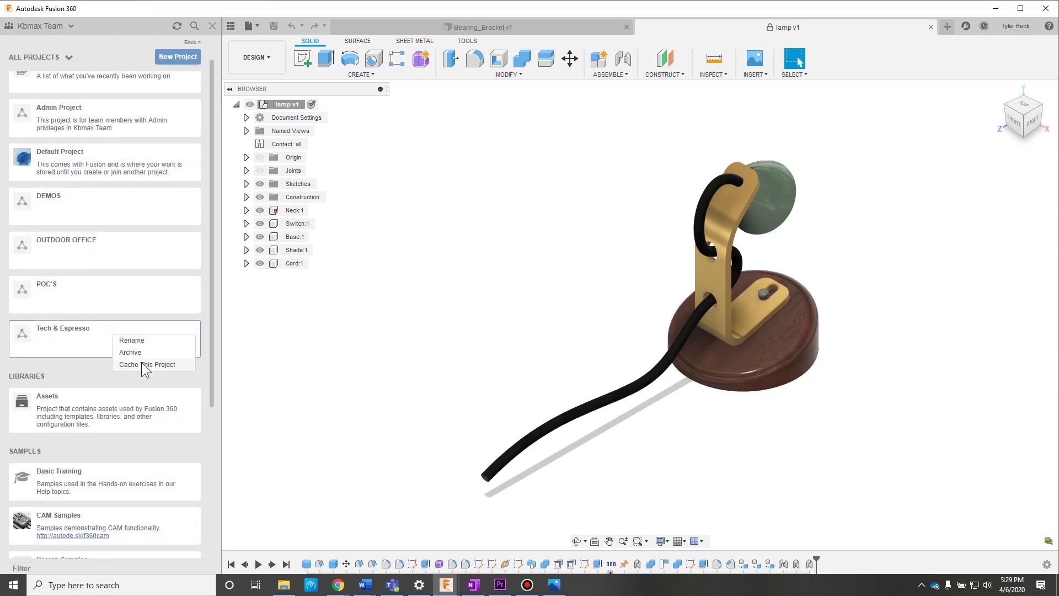
pyautogui.click(90, 339)
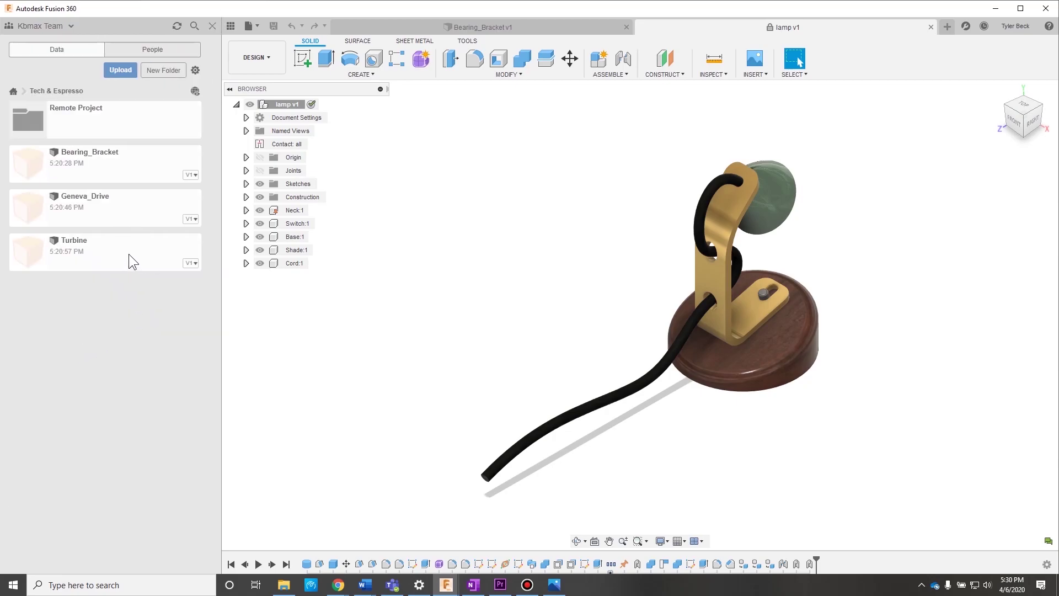
# - Add Bearing_Bracket to the offline cache and return to its design tab
pyautogui.rightClick(130, 167)
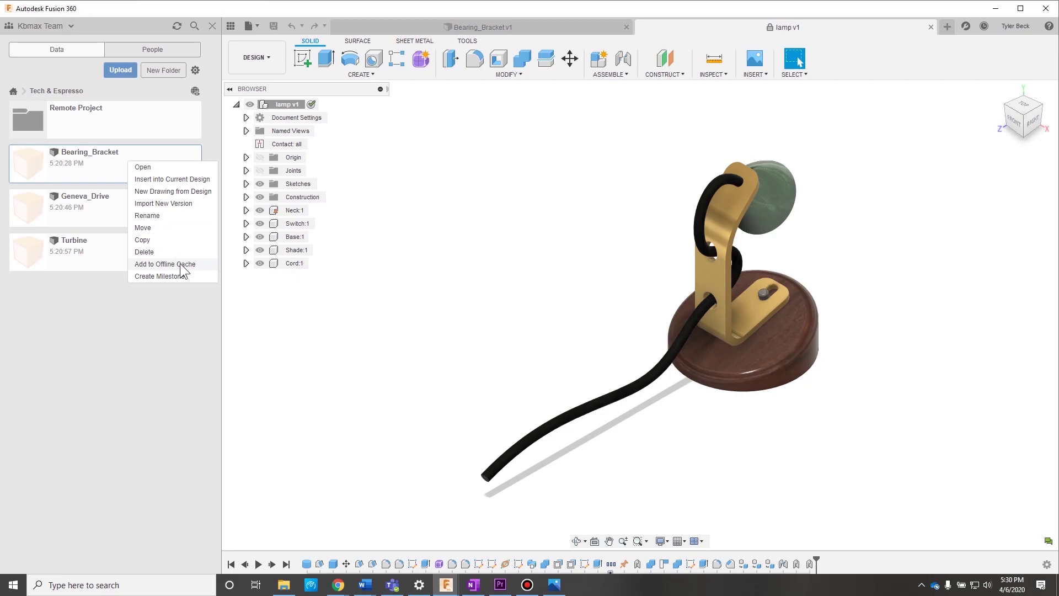
pyautogui.click(611, 293)
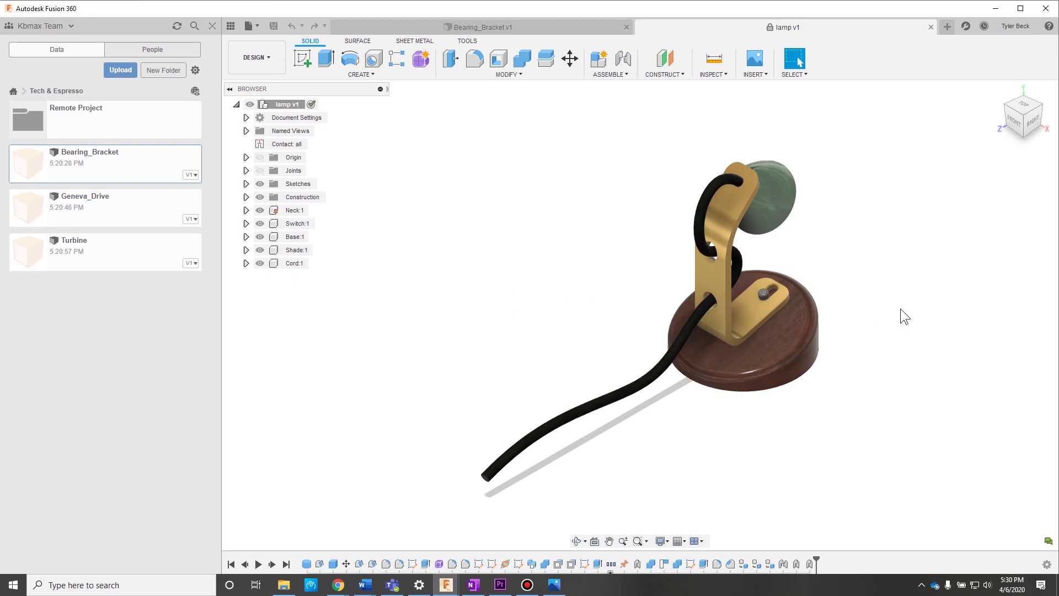
pyautogui.hotkey('ctrl', 'Tab')
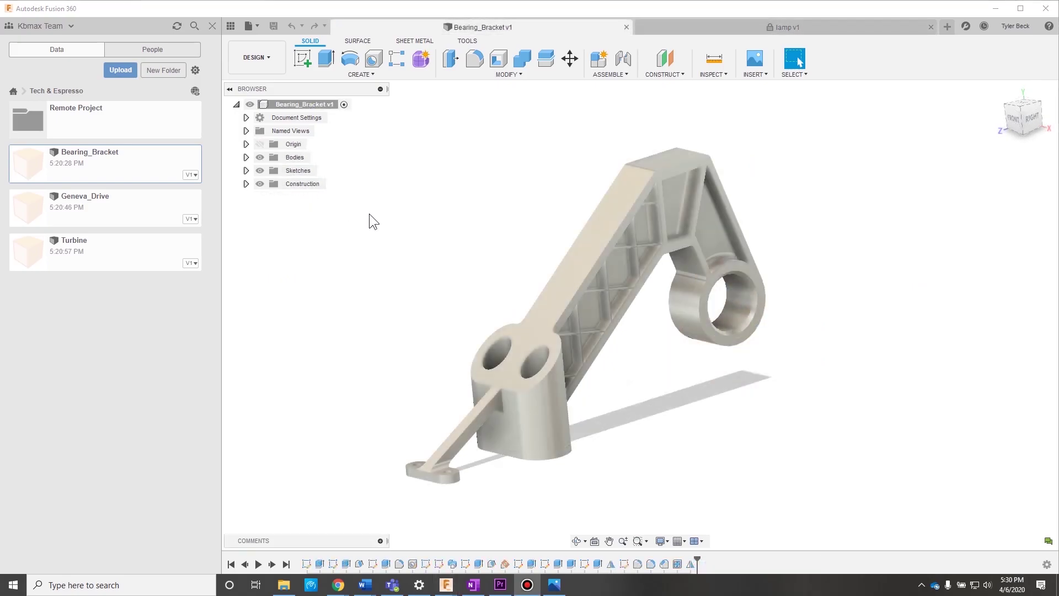
# - Hide the data panel, orbit the bracket, and set Job Status to Working Offline
pyautogui.click(231, 26)
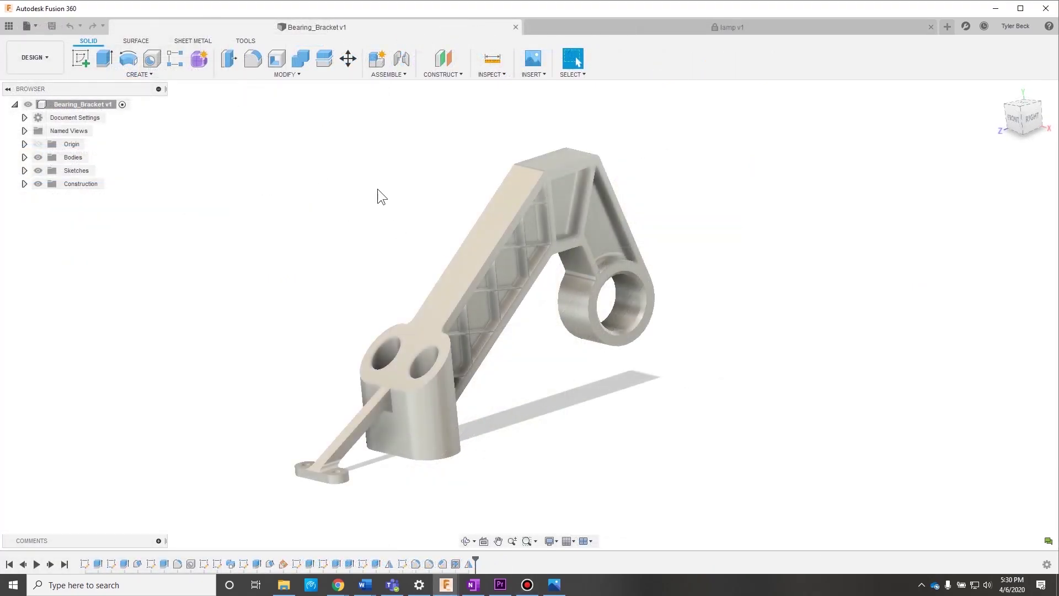
pyautogui.keyDown('shift'); pyautogui.moveTo(445, 207); pyautogui.dragTo(461, 224, button='middle'); pyautogui.keyUp('shift')
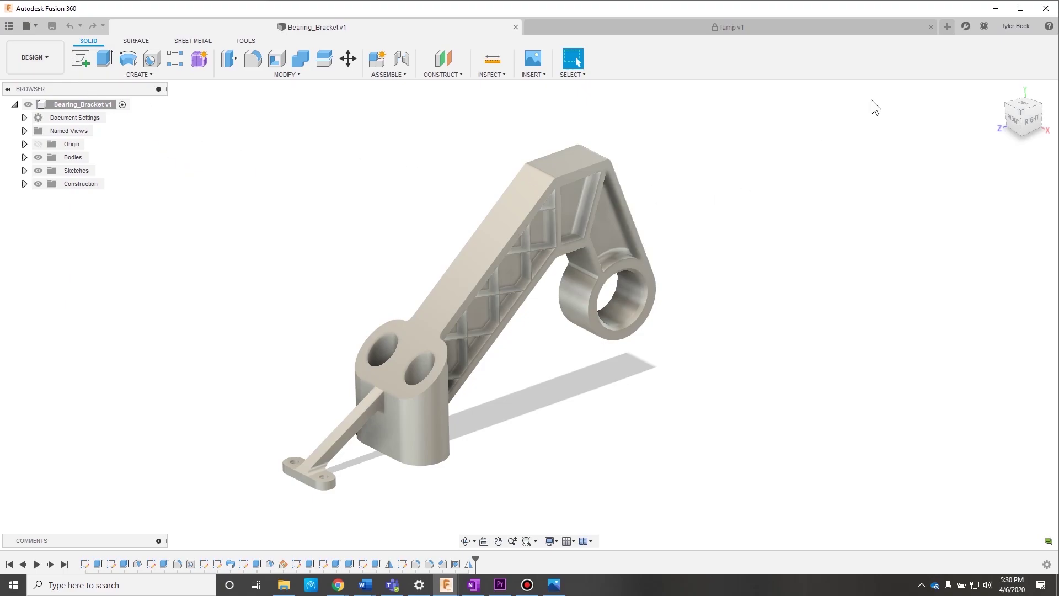
pyautogui.click(984, 28)
pyautogui.click(852, 65)
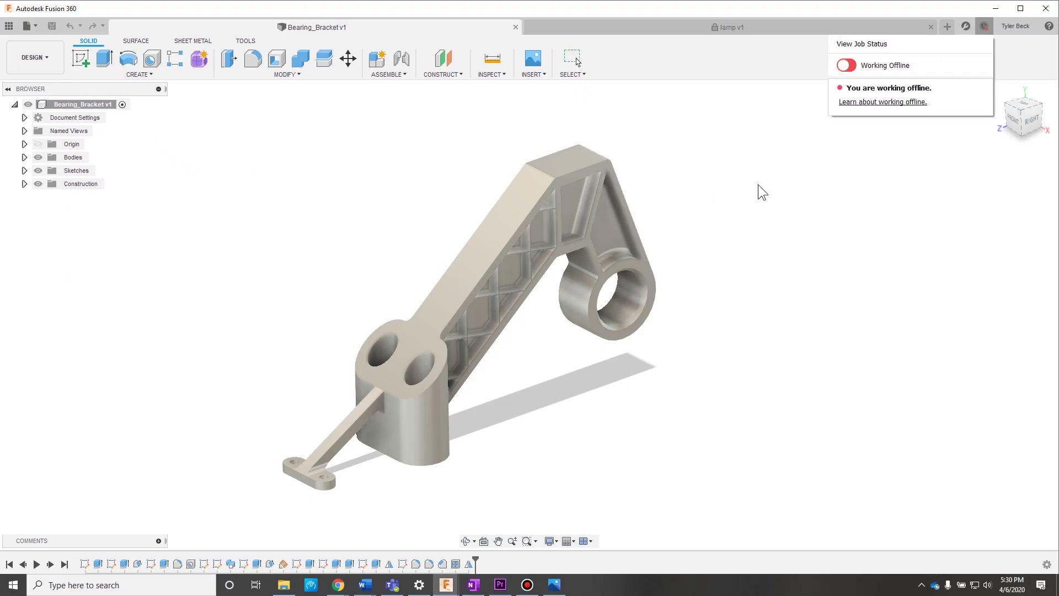
pyautogui.click(697, 234)
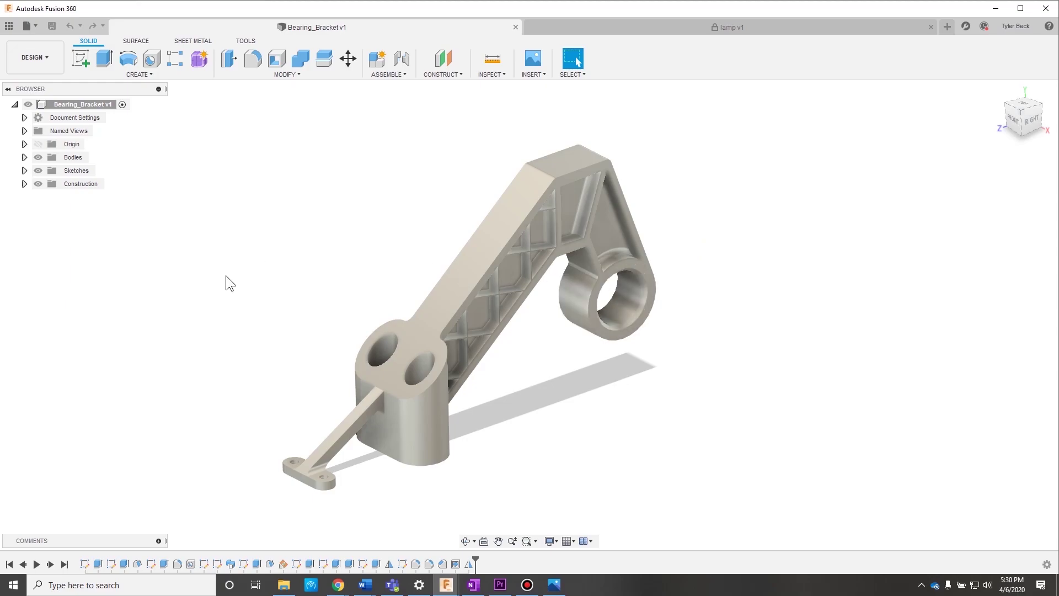
pyautogui.click(34, 25)
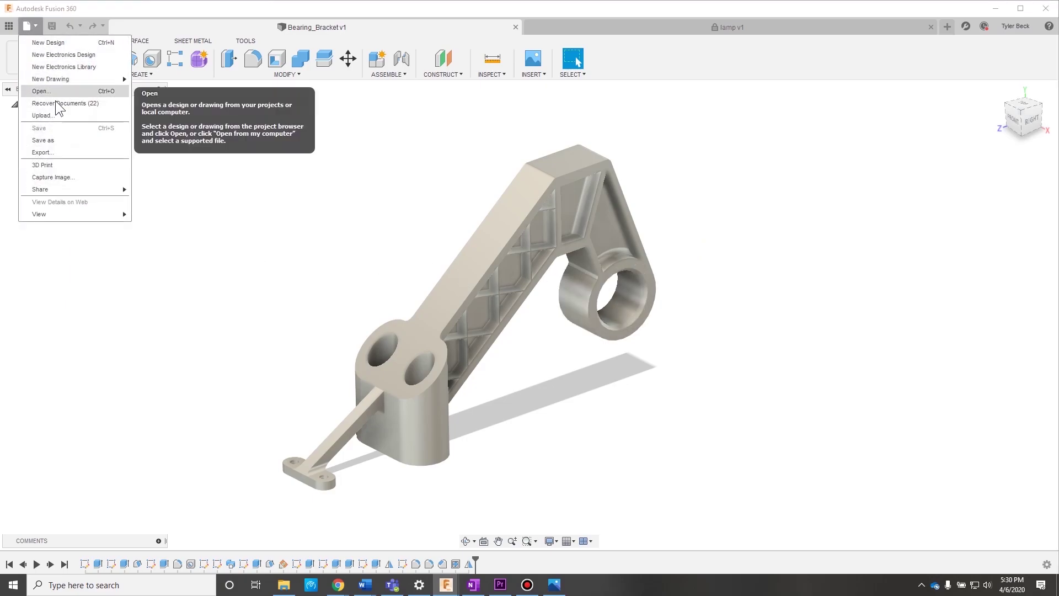
# - Start an export, try DXF and other formats in the Type list, then cancel without exporting
pyautogui.click(56, 150)
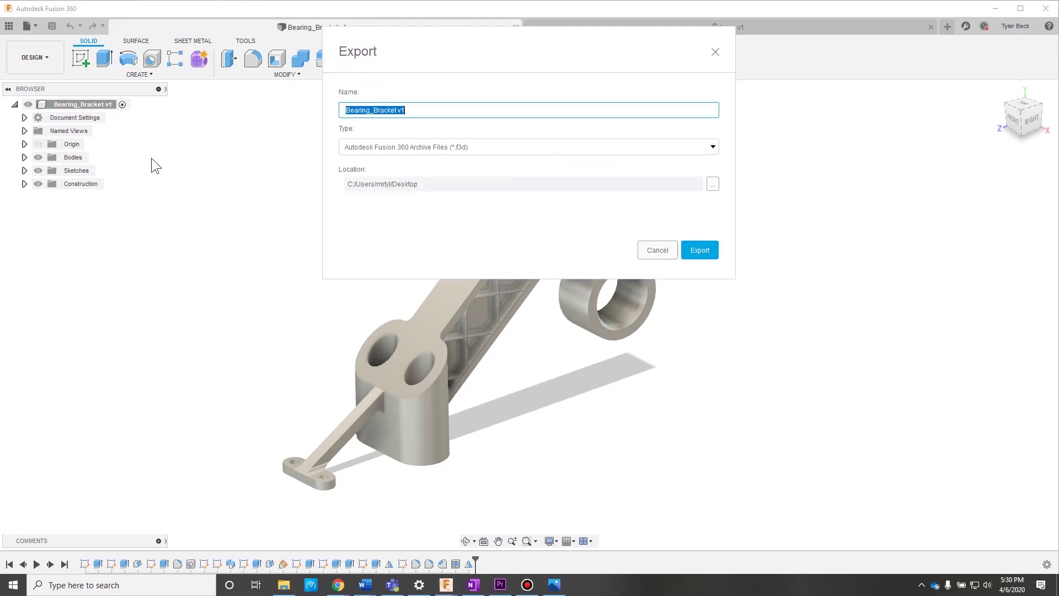
pyautogui.click(452, 147)
pyautogui.scroll(-1, 437, 180)
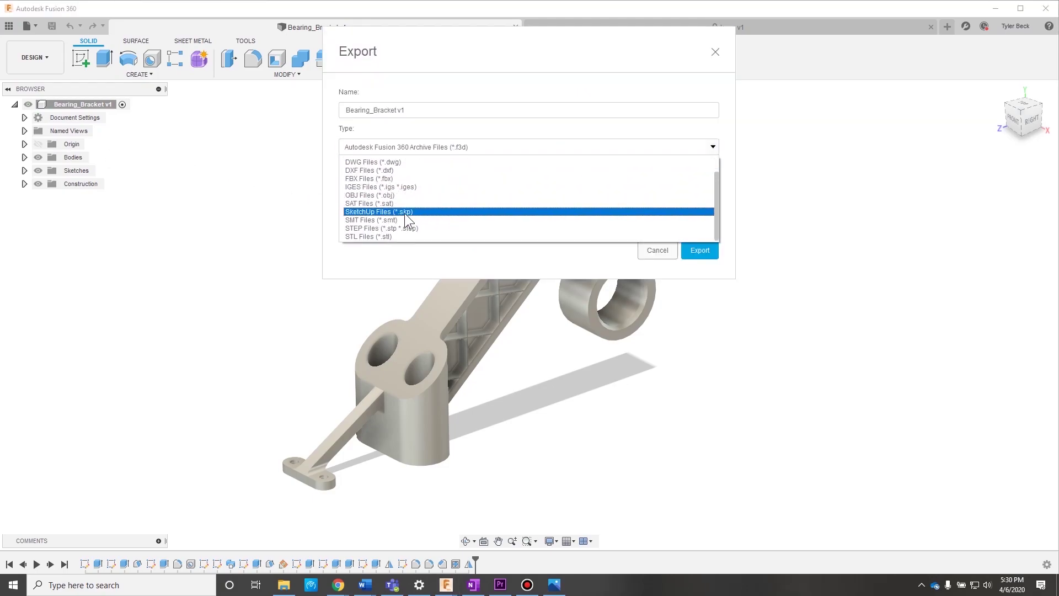
pyautogui.click(379, 170)
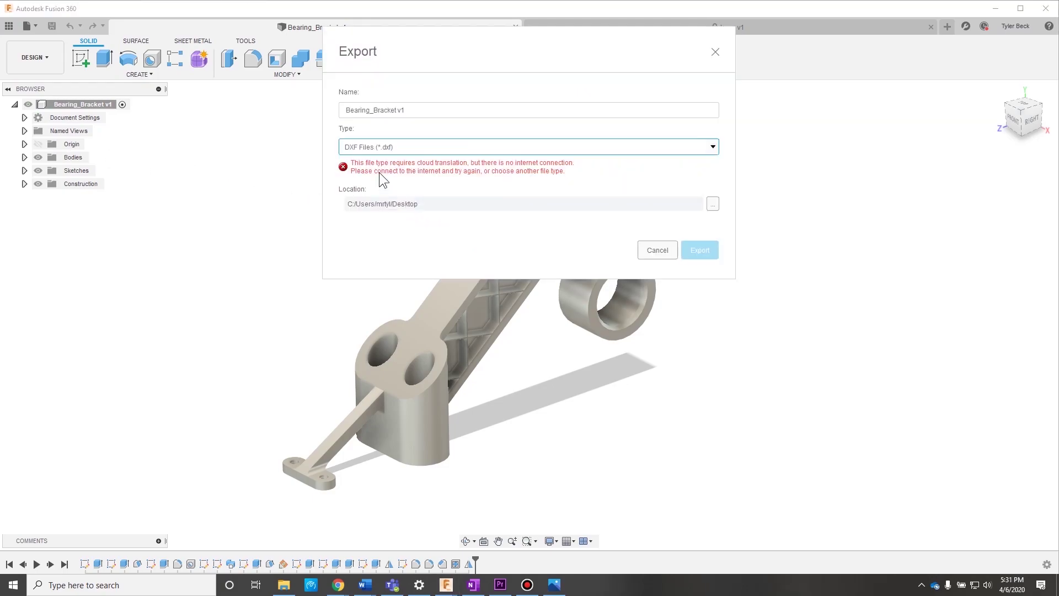
pyautogui.click(458, 147)
pyautogui.click(399, 198)
pyautogui.click(515, 147)
pyautogui.scroll(2, 441, 160)
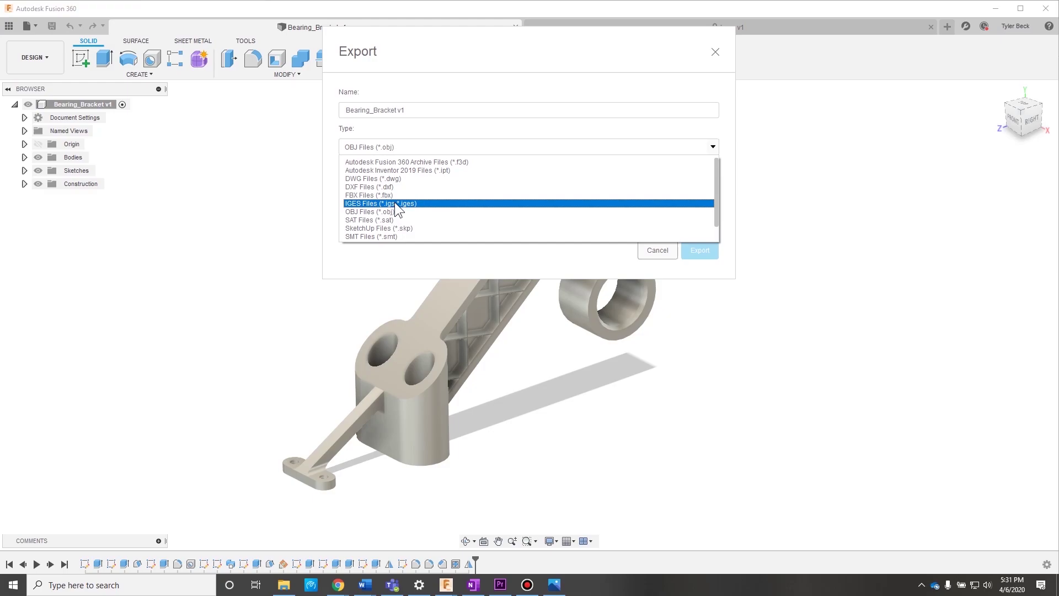
pyautogui.scroll(-1, 388, 225)
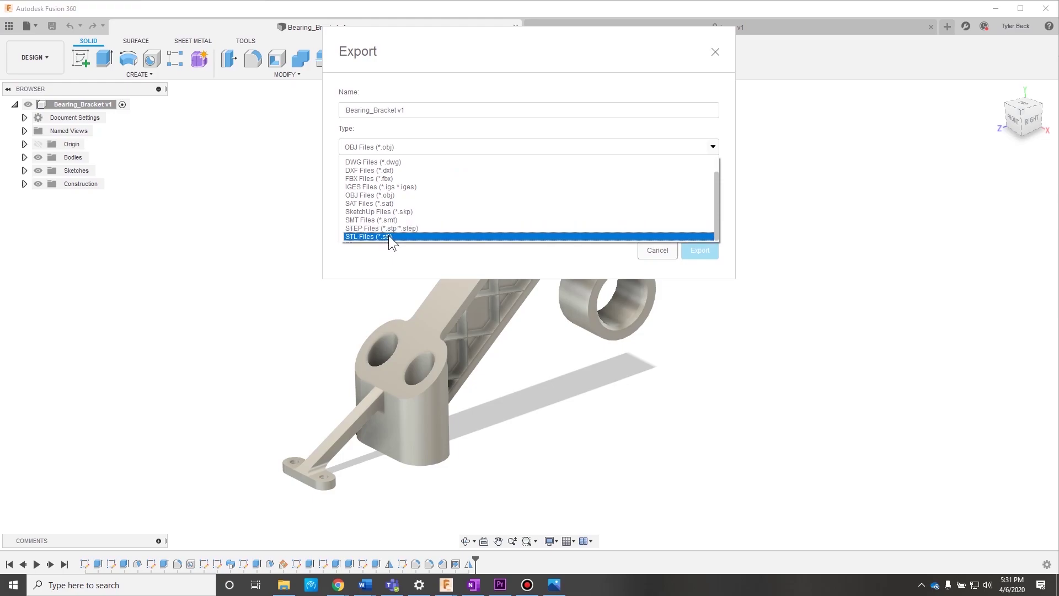
pyautogui.click(652, 251)
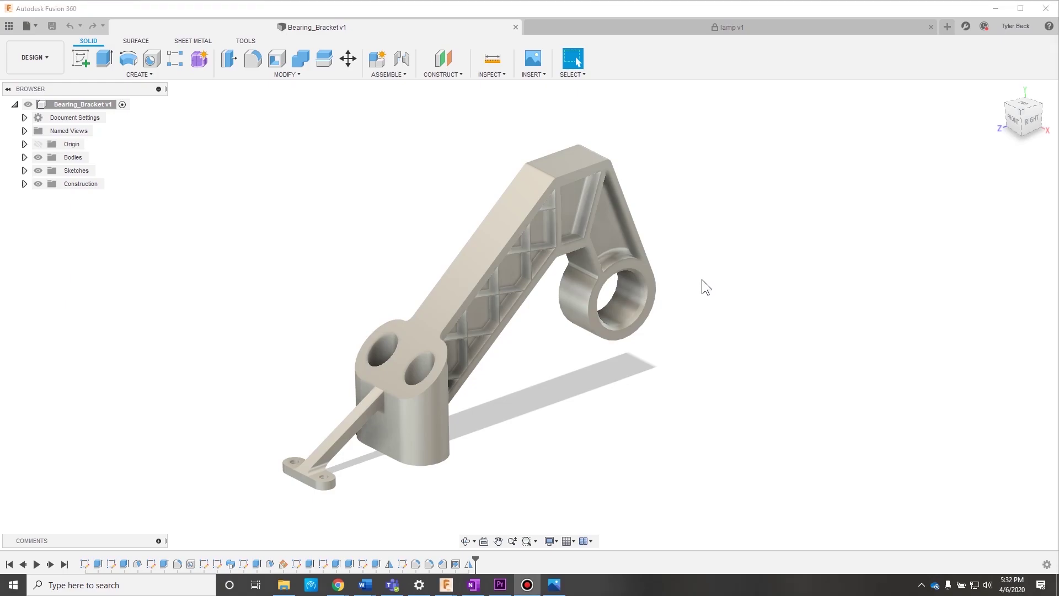
# - Start a sketch on the bracket's top face and draw a small circle
pyautogui.moveTo(683, 307)
pyautogui.keyDown('shift'); pyautogui.mouseDown(button='middle')
pyautogui.moveTo(705, 287)
pyautogui.moveTo(660, 306)
pyautogui.moveTo(683, 308)
pyautogui.mouseUp(button='middle'); pyautogui.keyUp('shift')
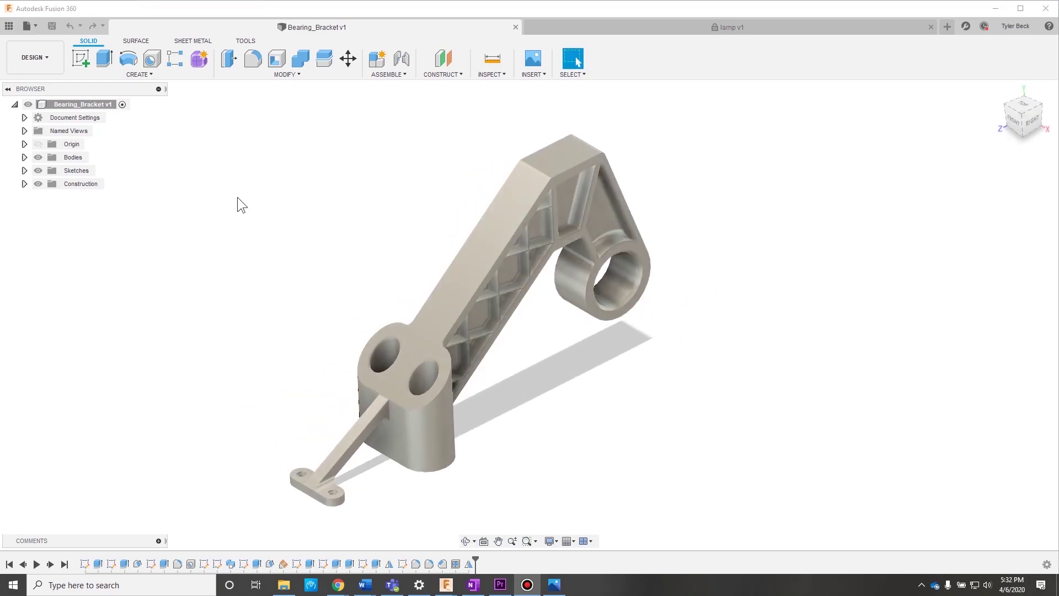
pyautogui.click(554, 157)
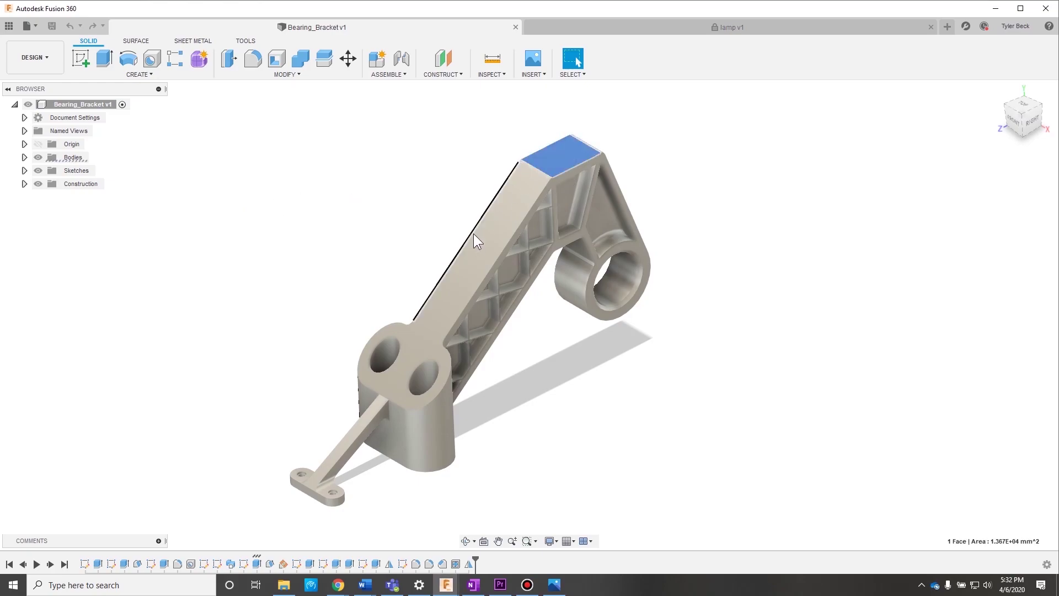
pyautogui.click(411, 144)
pyautogui.click(80, 67)
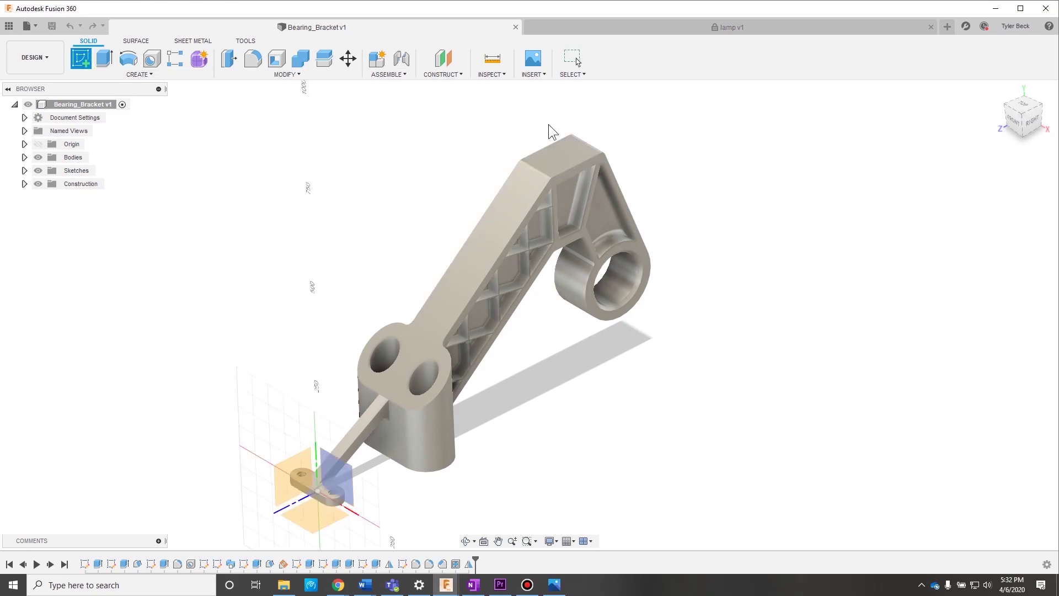
pyautogui.click(563, 161)
pyautogui.click(129, 58)
pyautogui.click(532, 250)
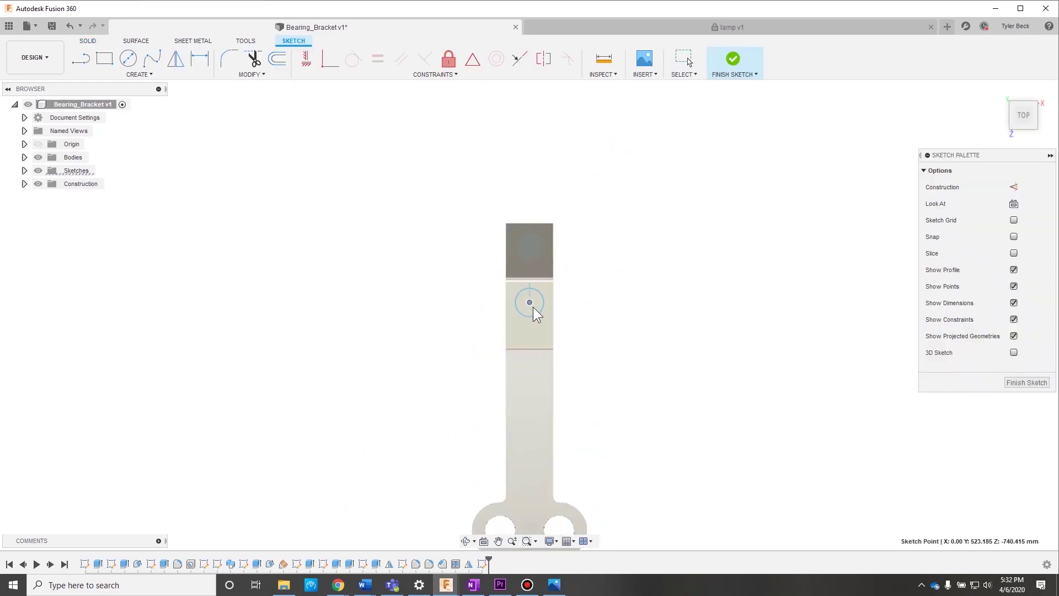
# - Extrude the circle as a cut through the top face, then check Job Status
pyautogui.press('e')
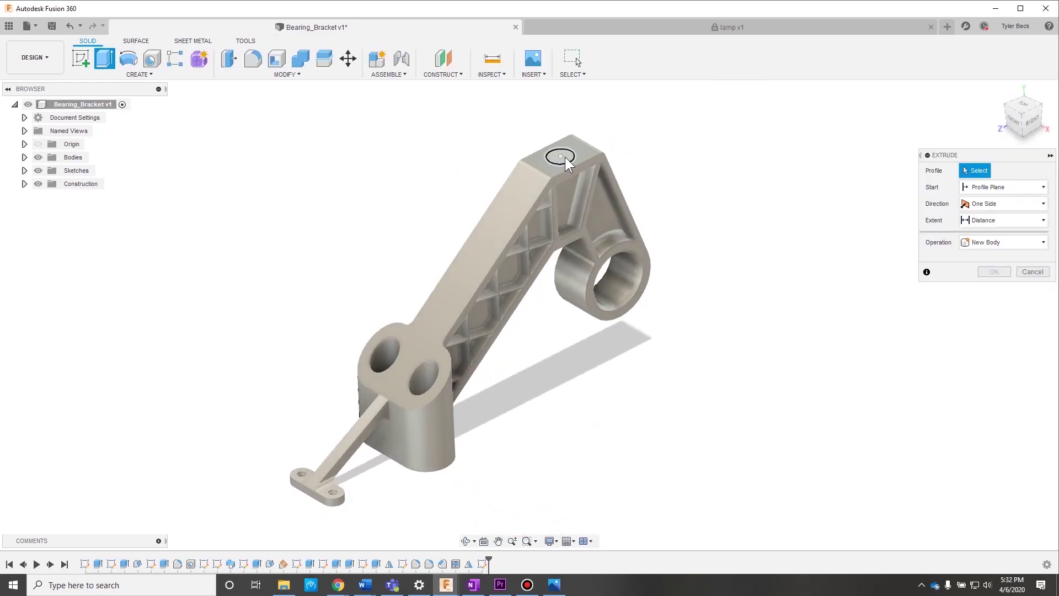
pyautogui.click(564, 157)
pyautogui.press('Return')
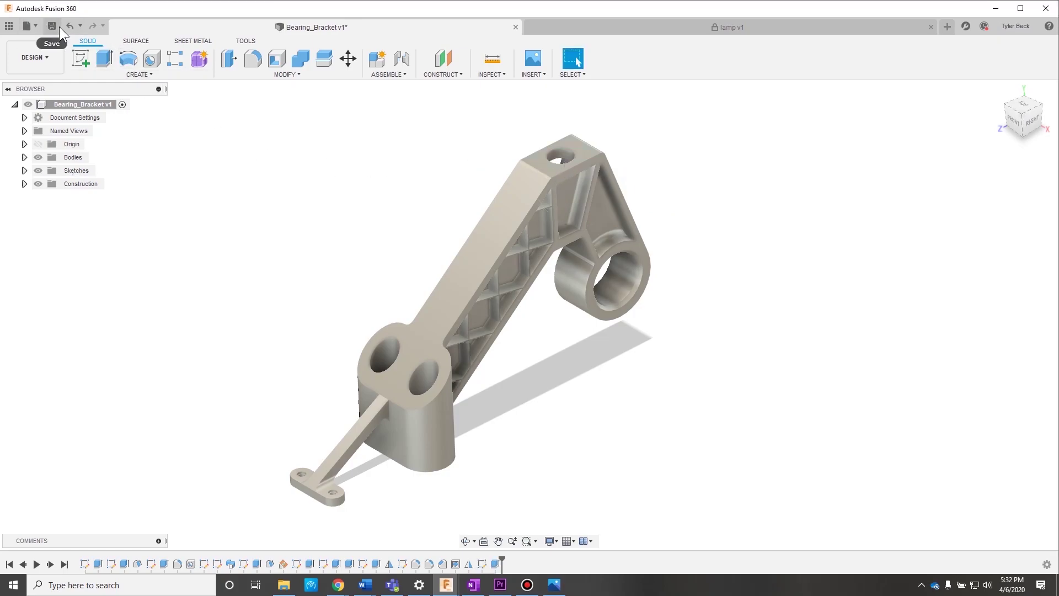
pyautogui.click(987, 27)
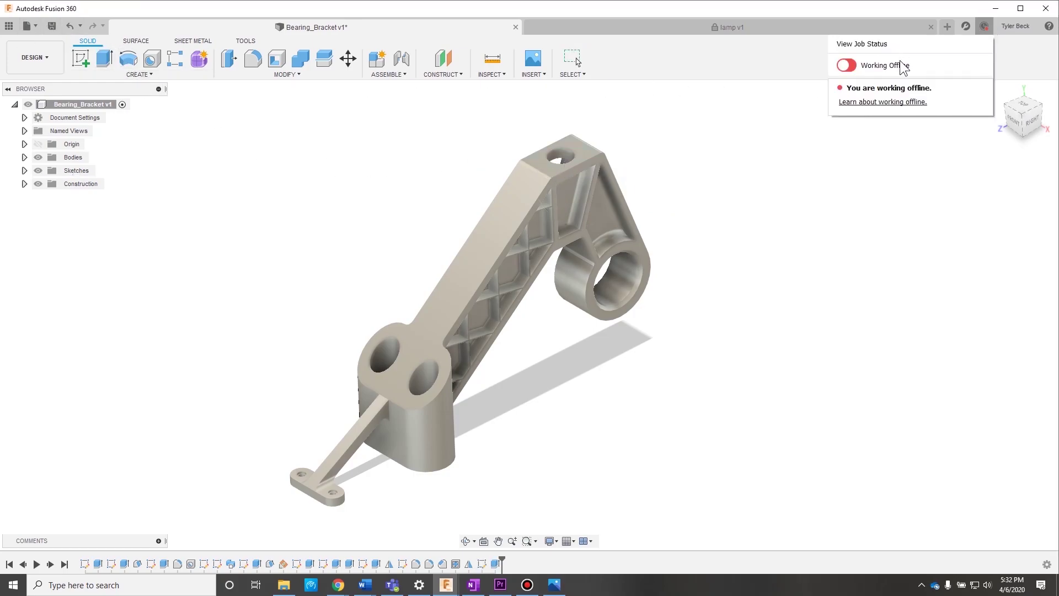
# - Save offline, then change the top edge rounding from 12.5 mm to 5 mm with Press Pull
pyautogui.click(51, 26)
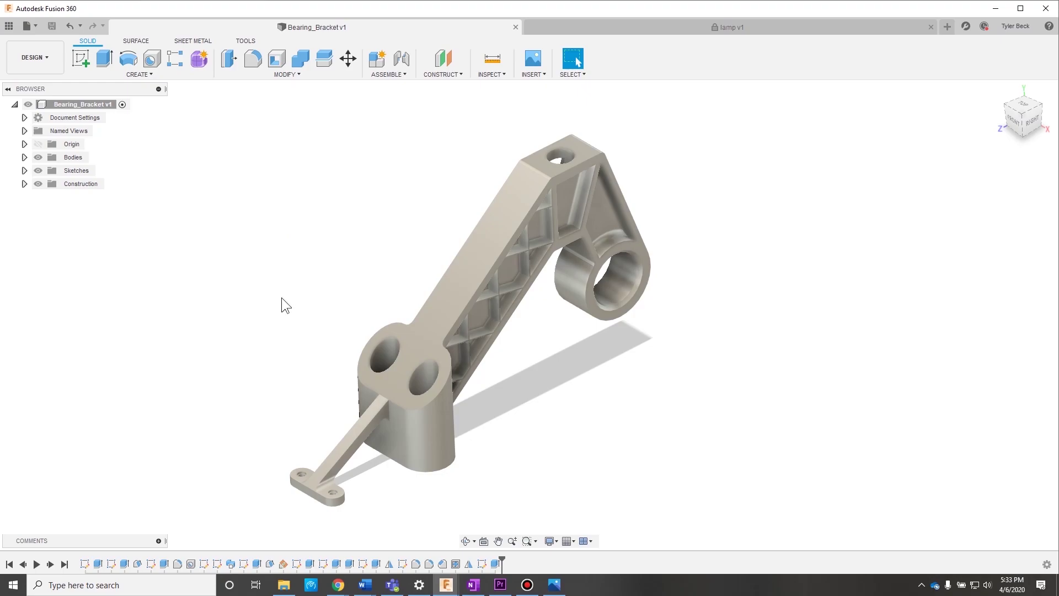
pyautogui.press('f')
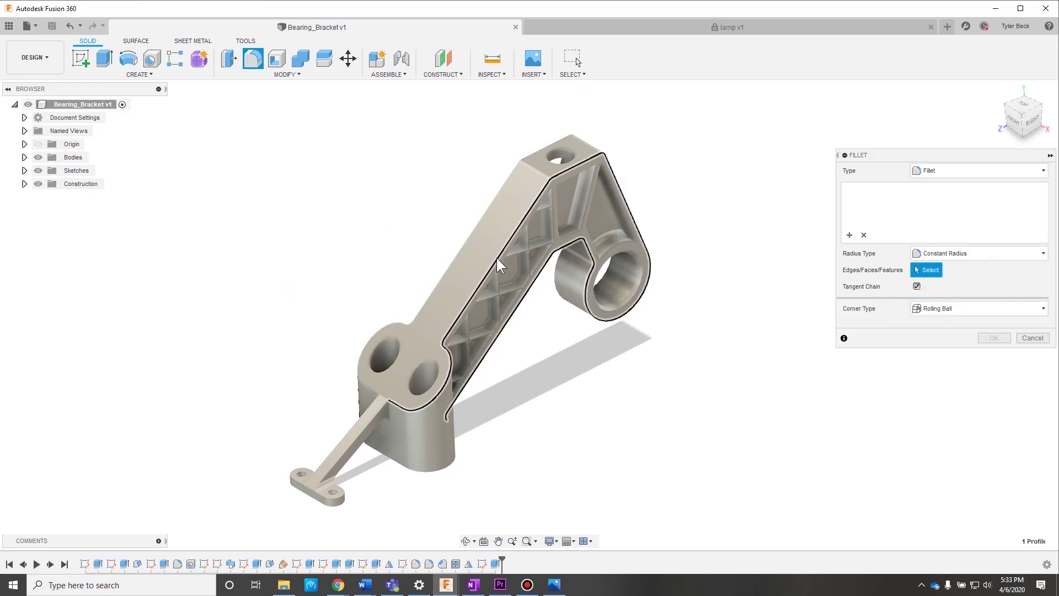
pyautogui.click(496, 257)
pyautogui.press('Escape')
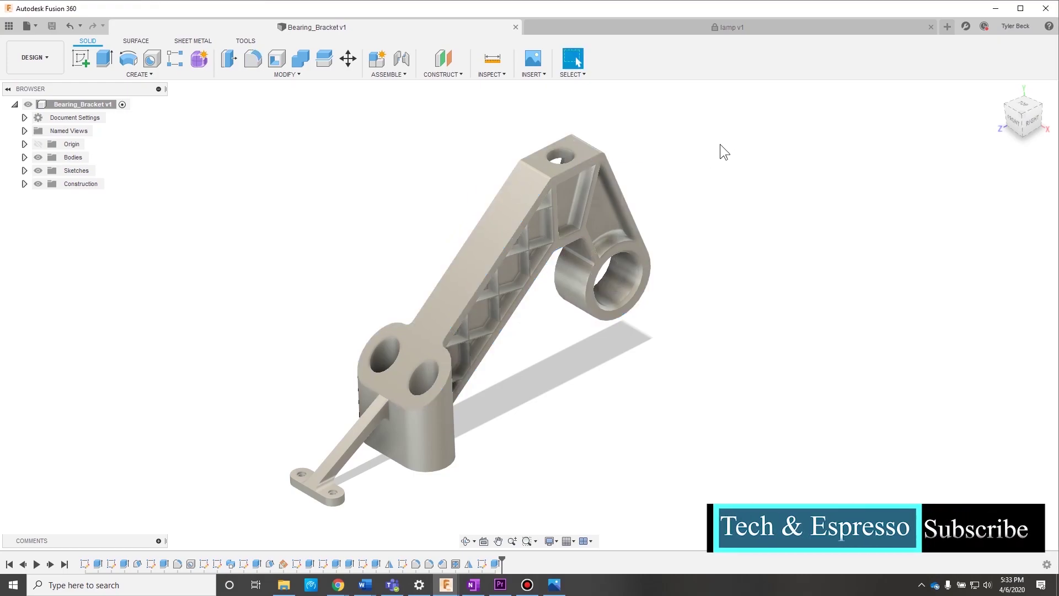
pyautogui.press('q')
pyautogui.scroll(1, 543, 173)
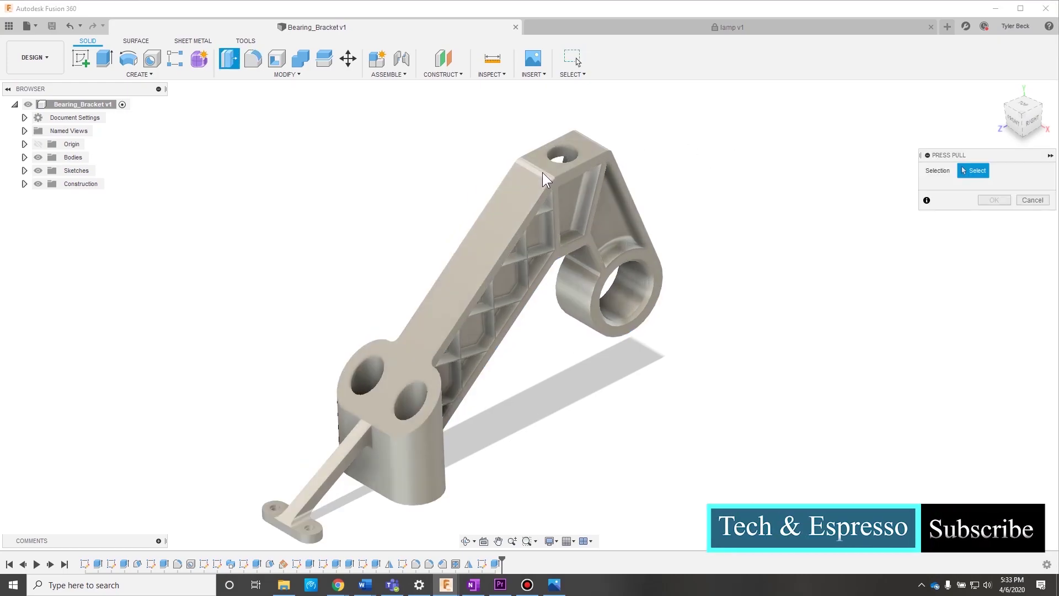
pyautogui.scroll(3, 543, 175)
pyautogui.click(541, 166)
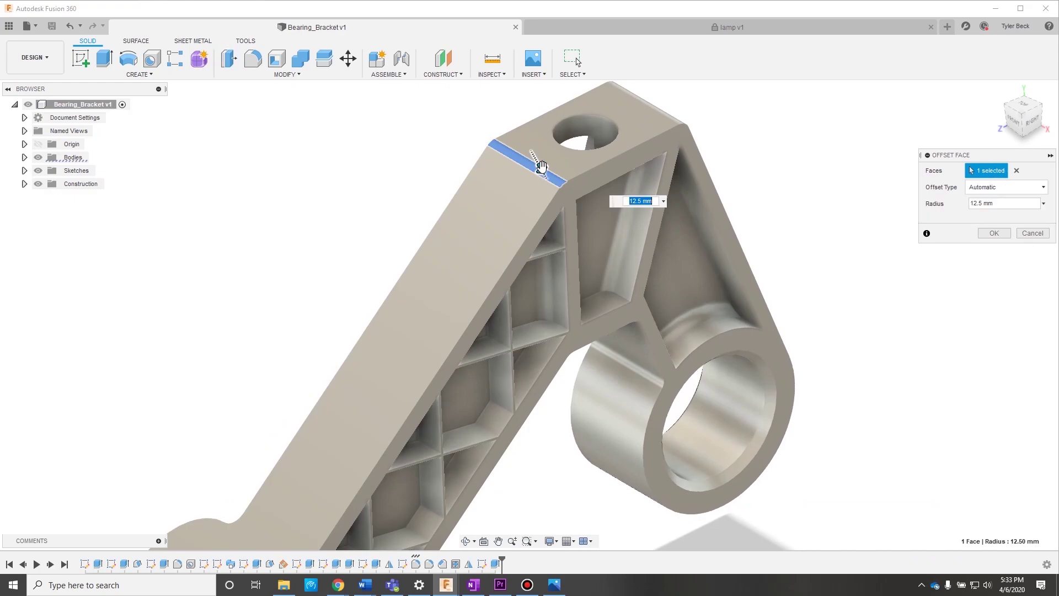
pyautogui.write('5')
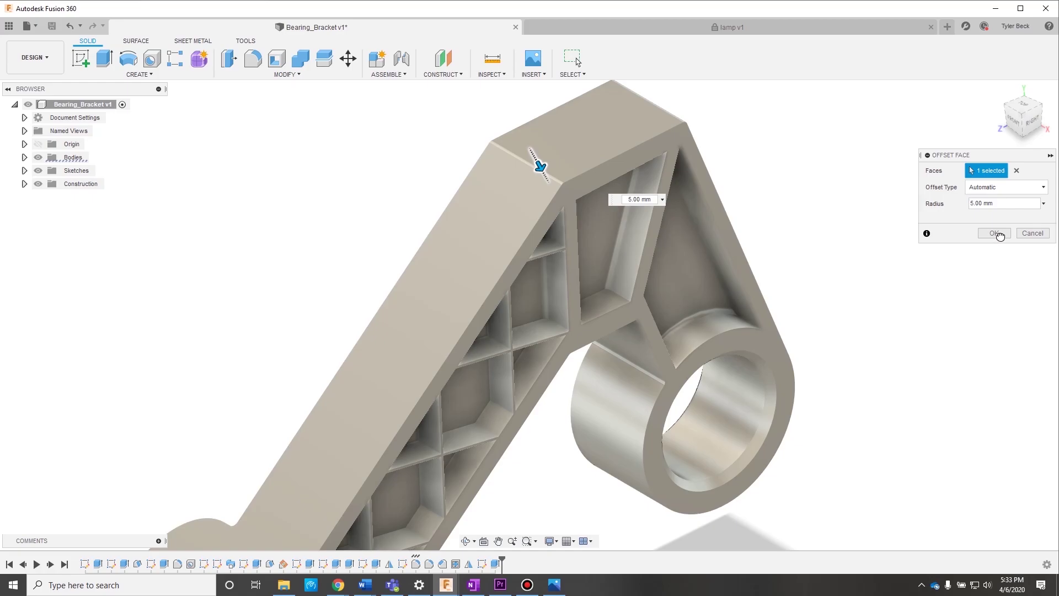
pyautogui.click(1000, 236)
# - Cut a large hole in the sloped arm face and save the design
pyautogui.write('shole')
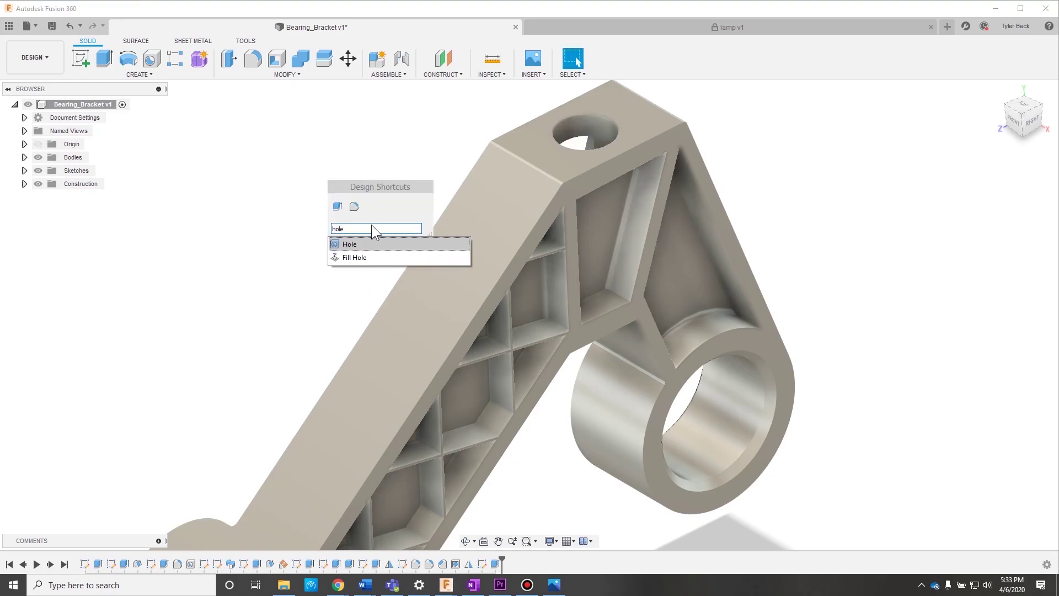
pyautogui.click(365, 243)
pyautogui.click(456, 286)
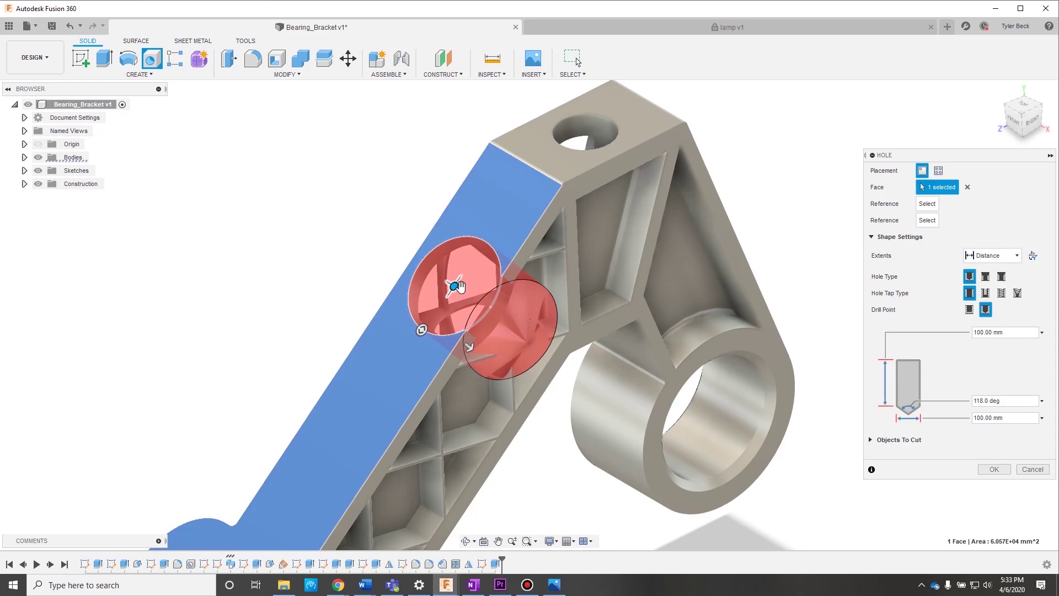
pyautogui.click(1005, 468)
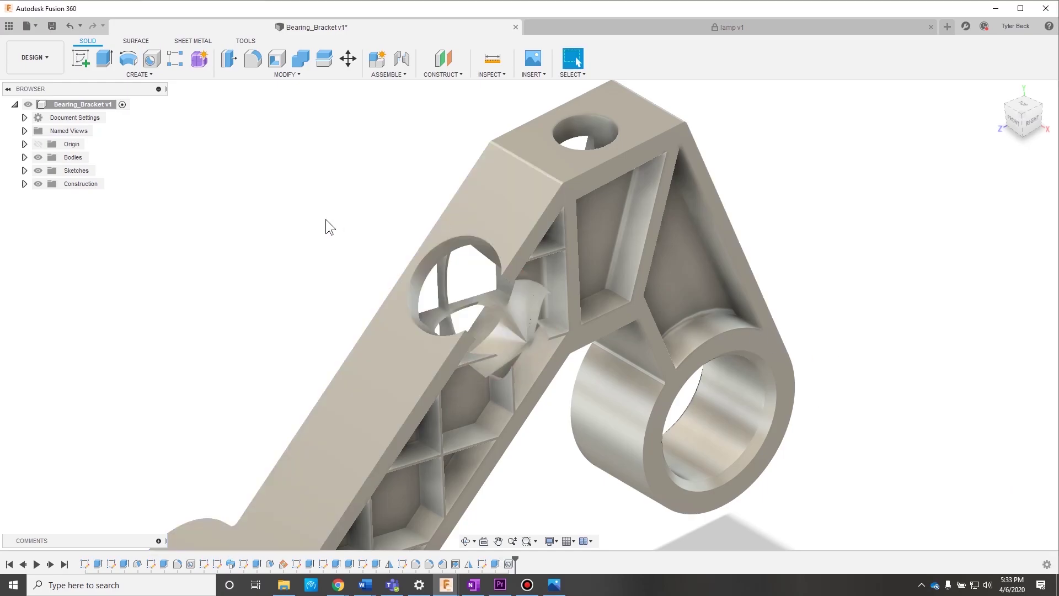
pyautogui.click(52, 26)
# - Go back online, save Bearing_Bracket as v3, and view its version history in the data panel
pyautogui.click(984, 26)
pyautogui.click(847, 66)
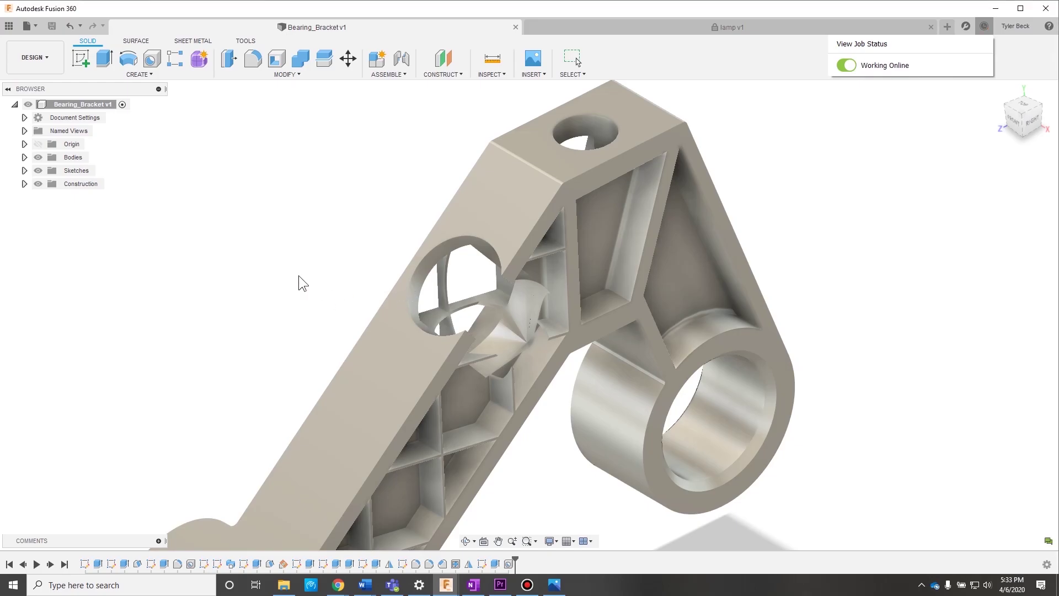
pyautogui.click(9, 26)
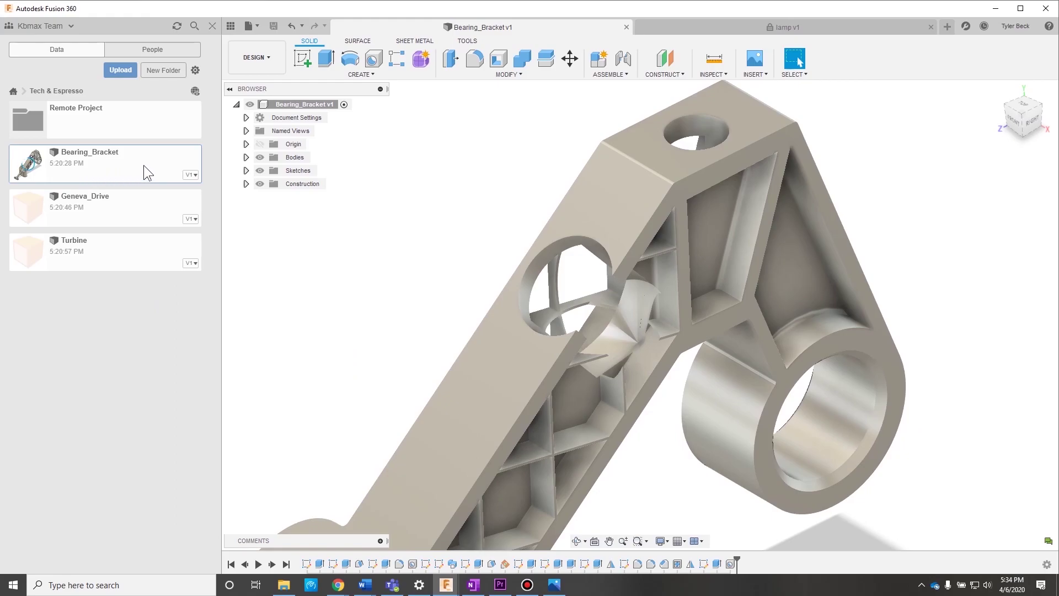
pyautogui.hotkey('ctrl', 's')
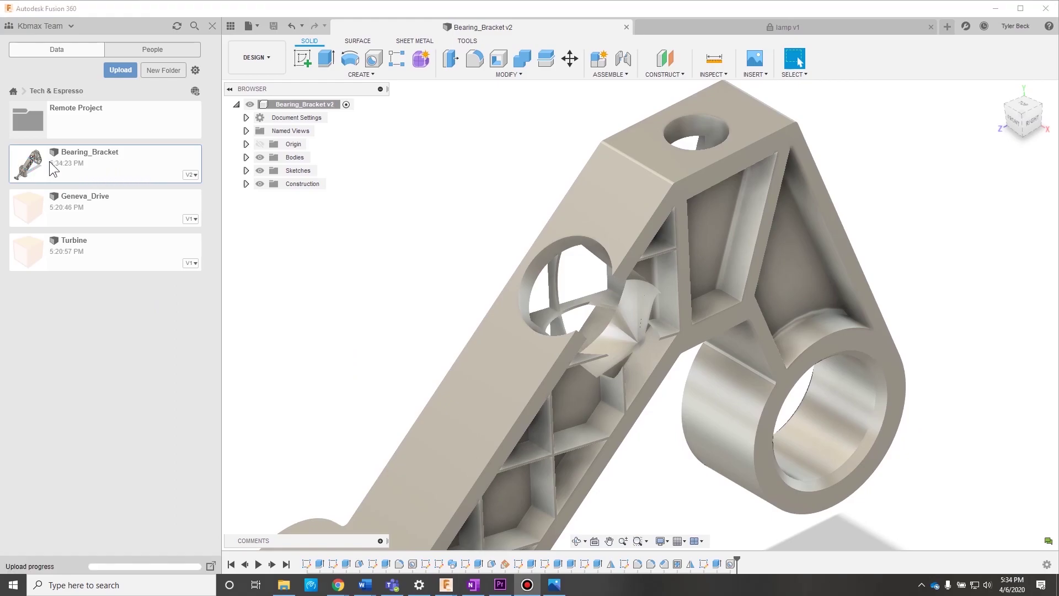
pyautogui.click(204, 168)
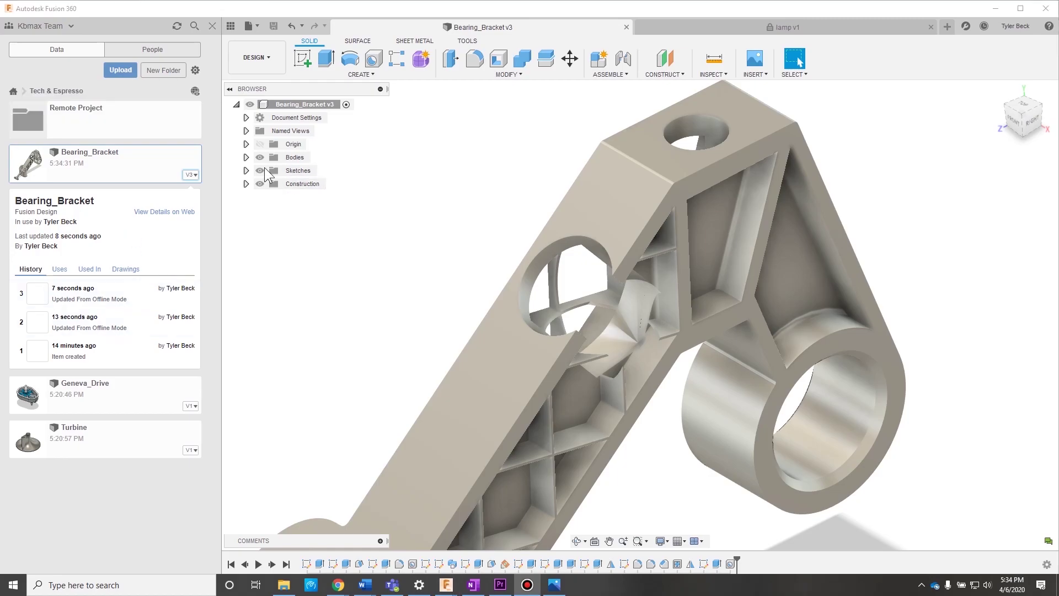
# - Close the Data Panel and orbit and zoom around Bearing_Bracket v3 to inspect its new holes
pyautogui.click(212, 28)
pyautogui.keyDown('shift'); pyautogui.moveTo(439, 220); pyautogui.dragTo(798, 288, button='middle'); pyautogui.keyUp('shift')
pyautogui.press('Escape')
pyautogui.scroll(3, 510, 281)
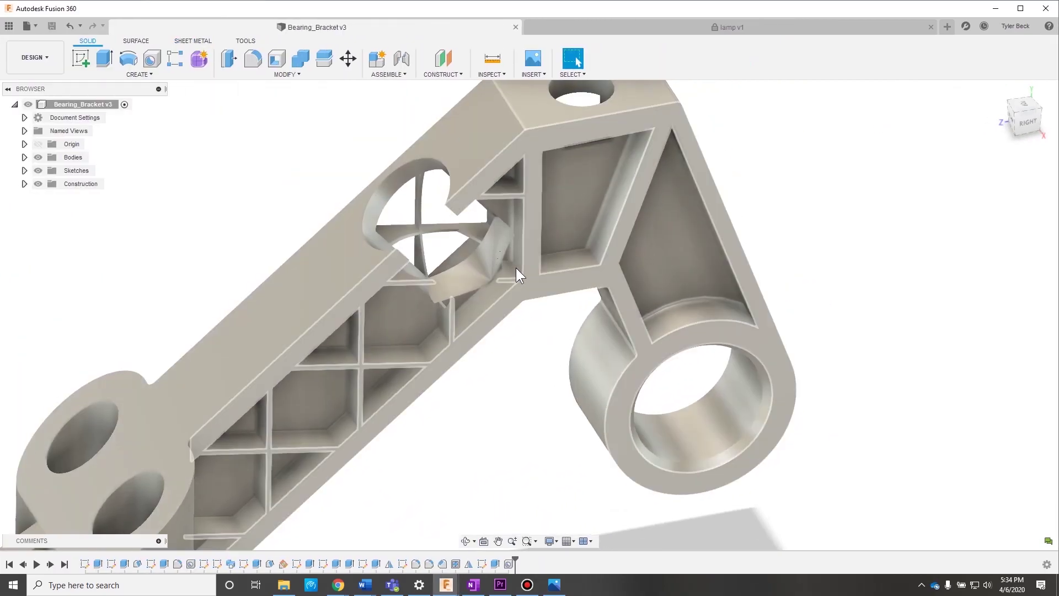
pyautogui.scroll(-5, 508, 289)
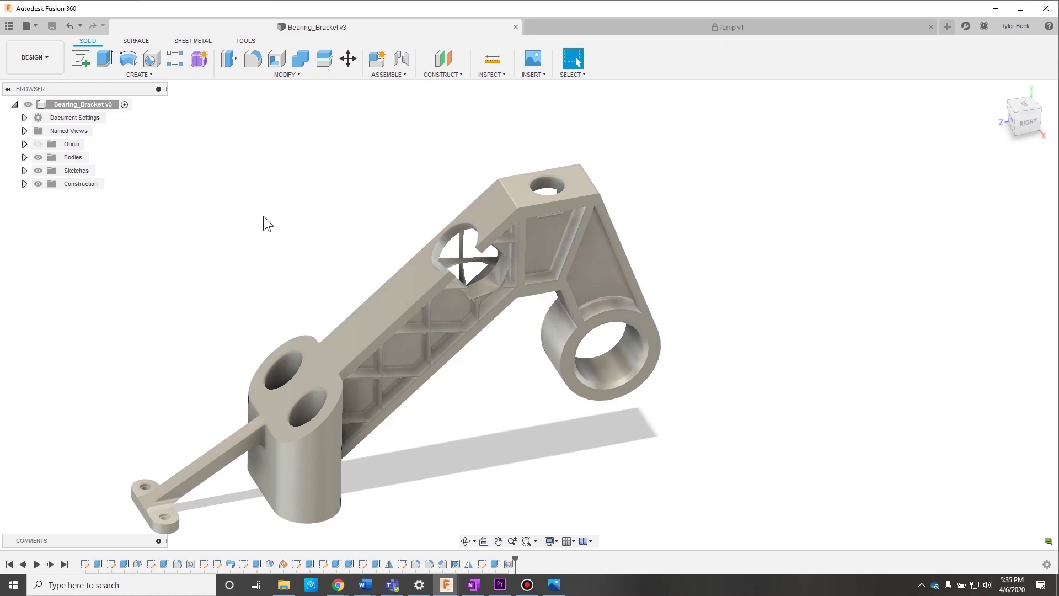
pyautogui.keyDown('shift'); pyautogui.moveTo(314, 241); pyautogui.dragTo(325, 244, button='middle'); pyautogui.keyUp('shift')
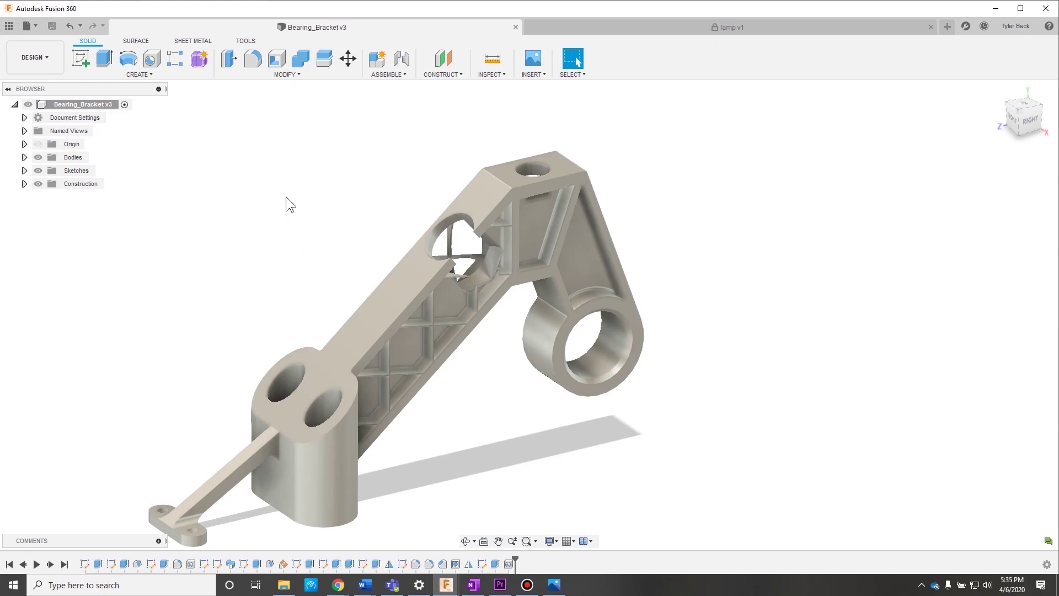
pyautogui.click(35, 28)
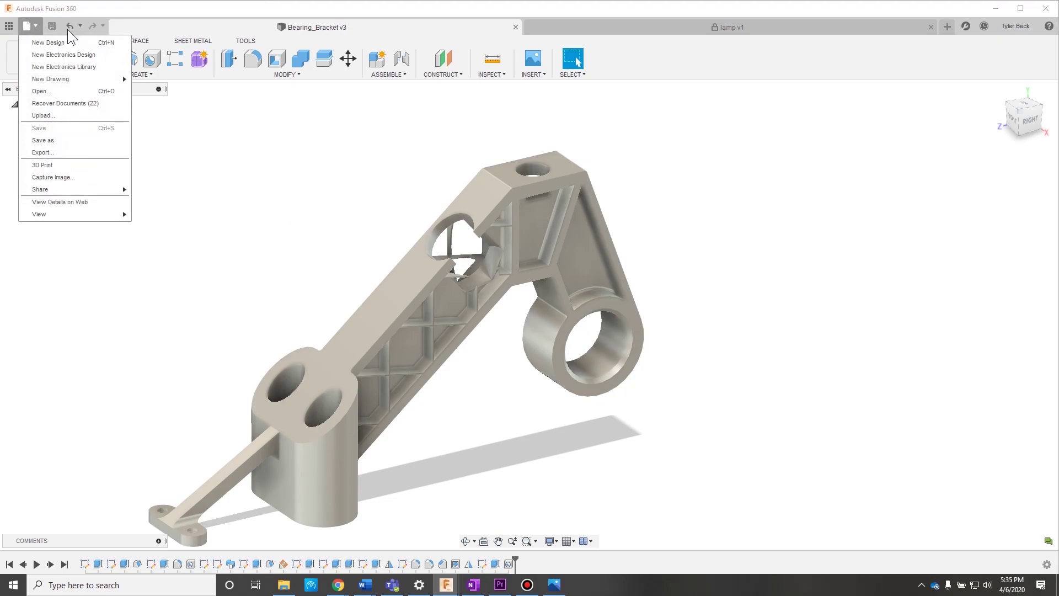